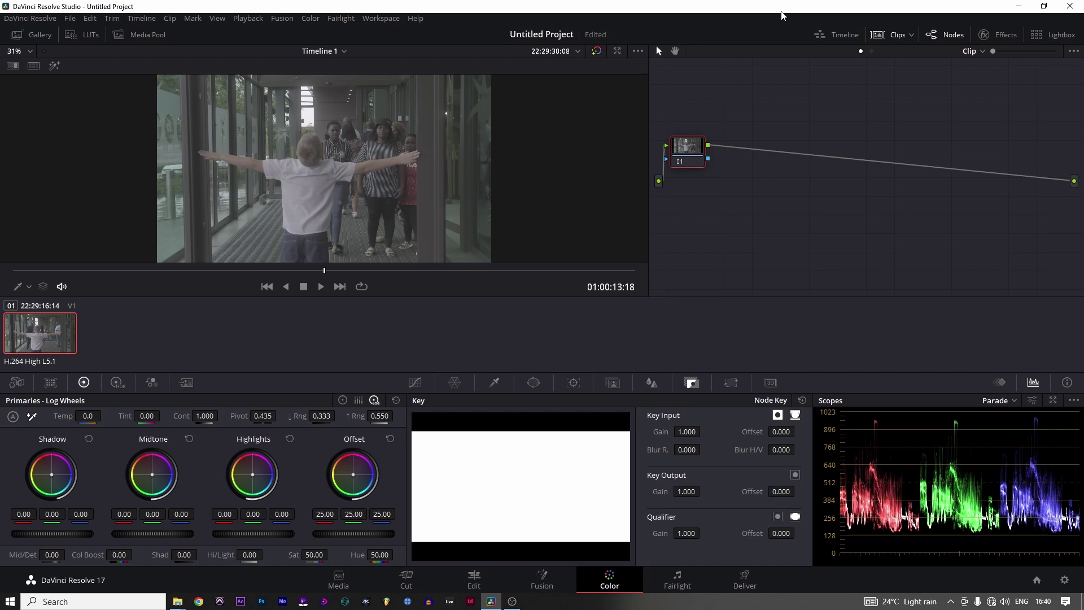
In the project's color management settings, set the timeline color space to P3-DCI.
left_click(1064, 579)
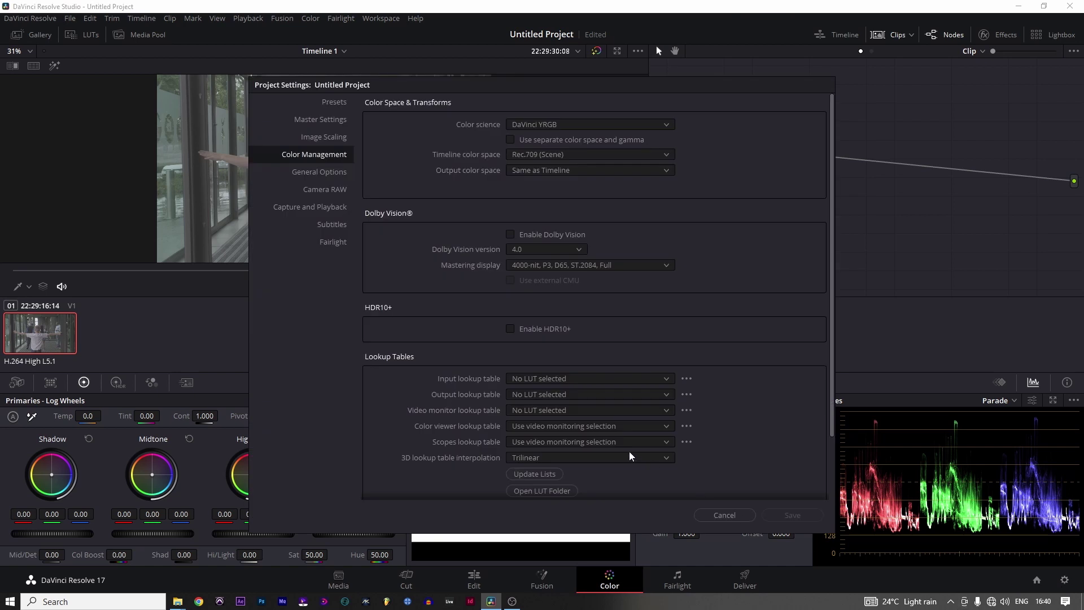
left_click(335, 120)
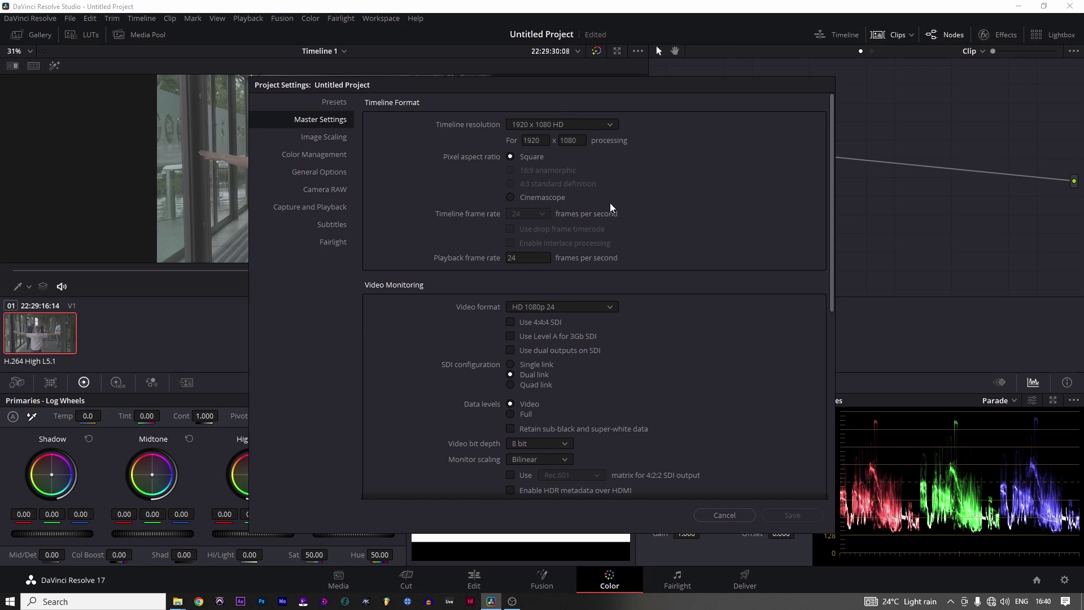
left_click(318, 155)
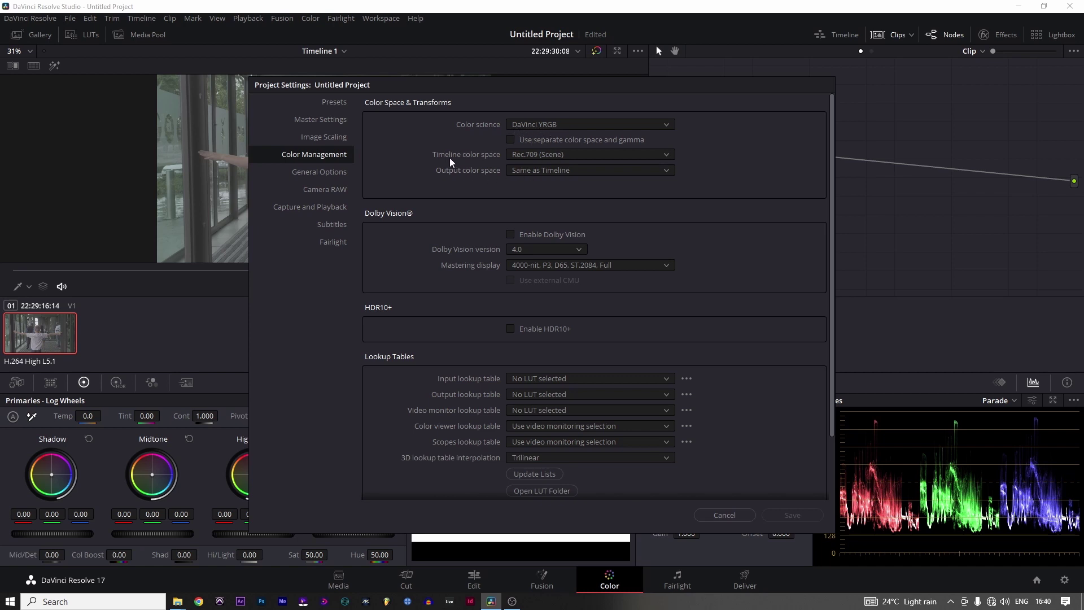
left_click(530, 154)
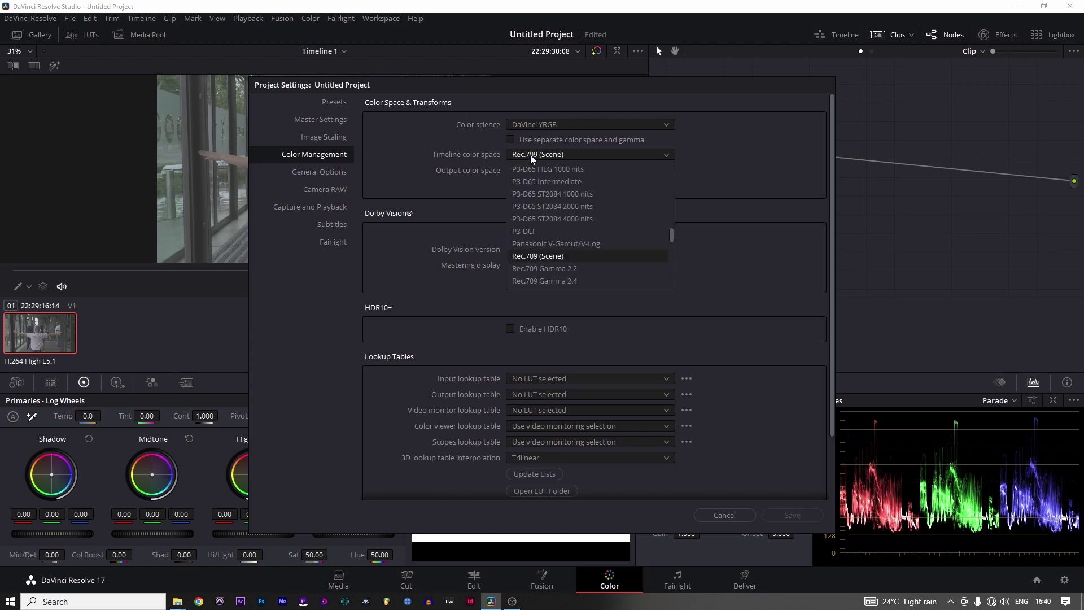
left_click(530, 232)
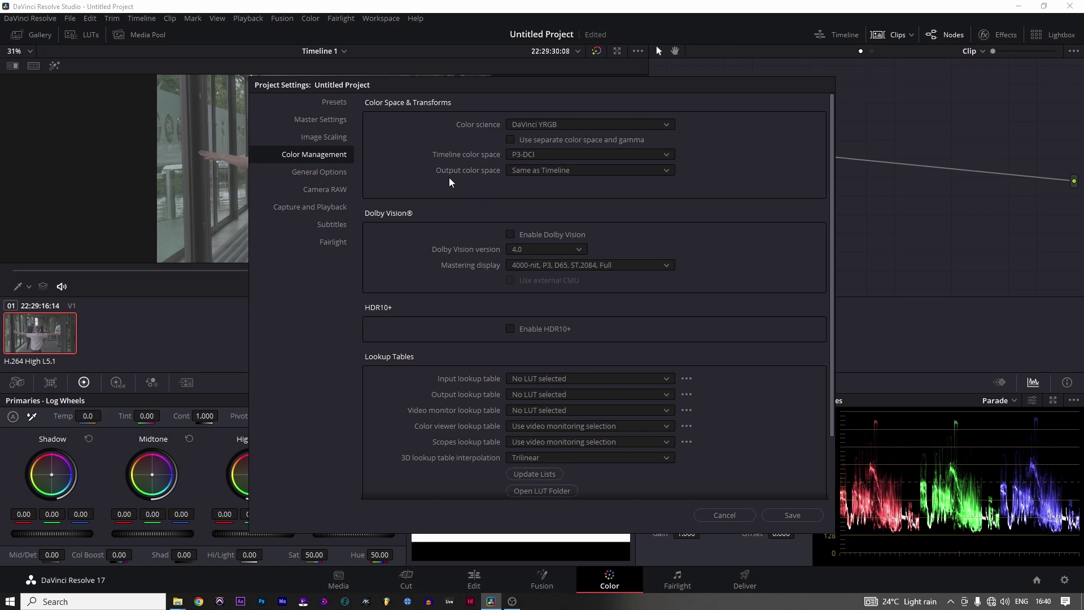
Set the project's output color space to Rec.709 Gamma 2.4 and save the project settings.
left_click(517, 172)
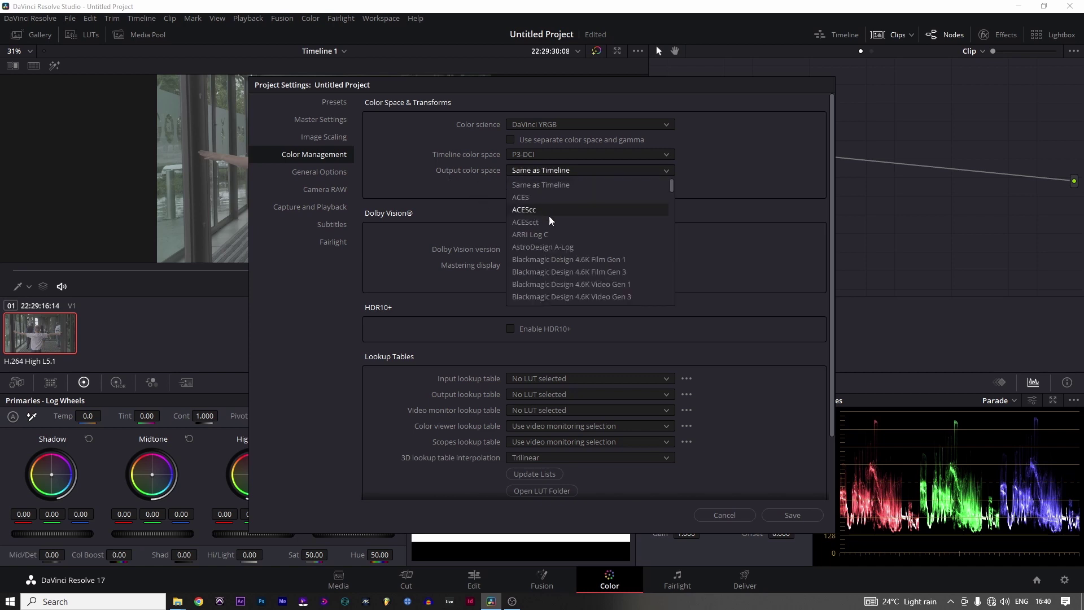
scroll(563, 220, "down", 5)
scroll(564, 219, "down", 10)
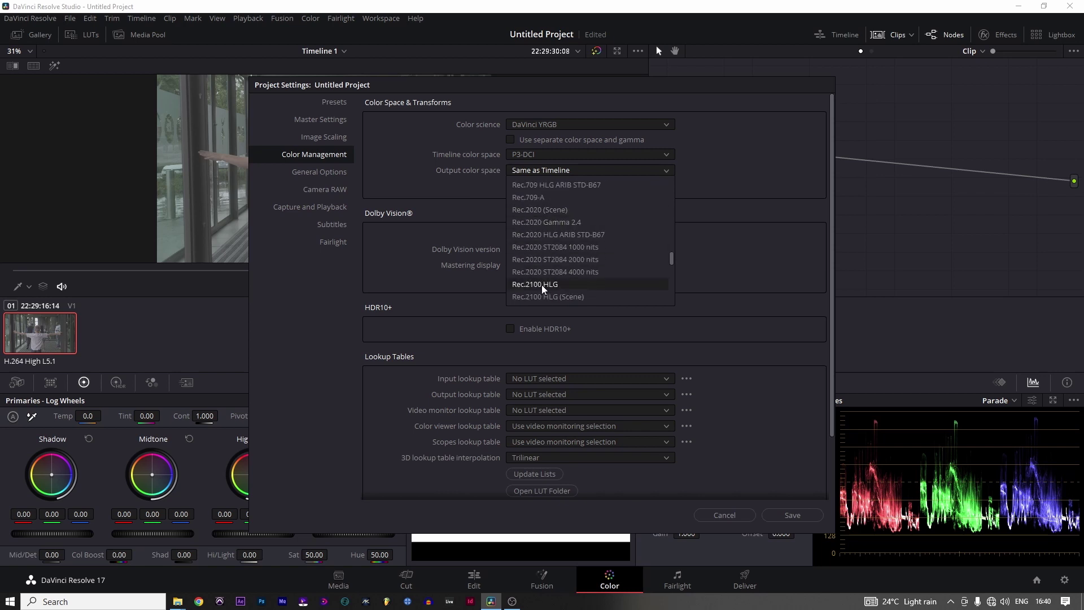
scroll(541, 189, "up", 3)
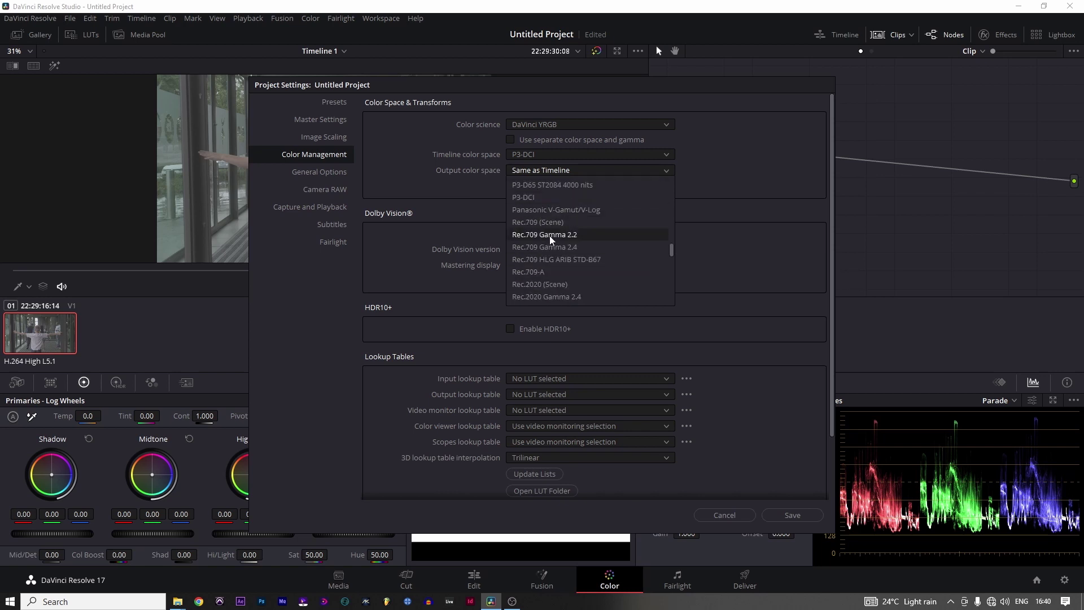
left_click(537, 246)
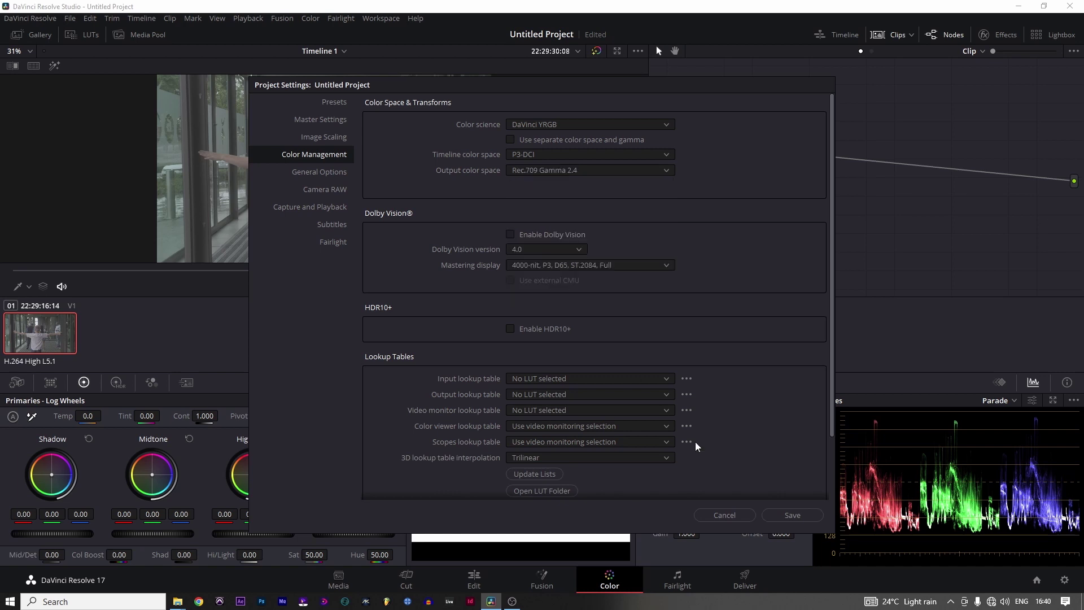
left_click(790, 515)
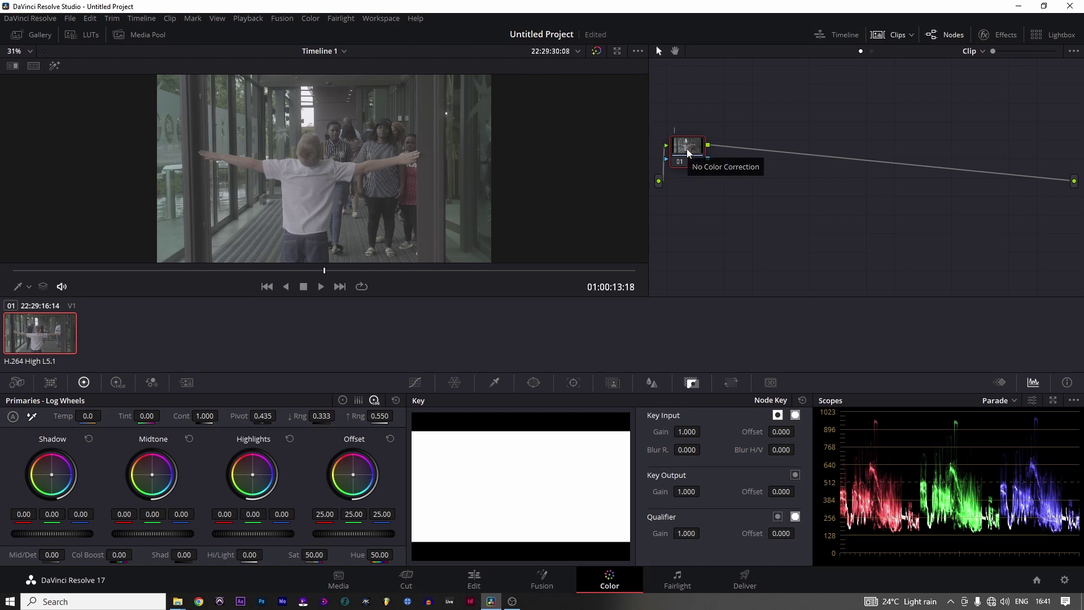
Label the first node NR and set its temporal noise reduction to 3 frames.
key("Return")
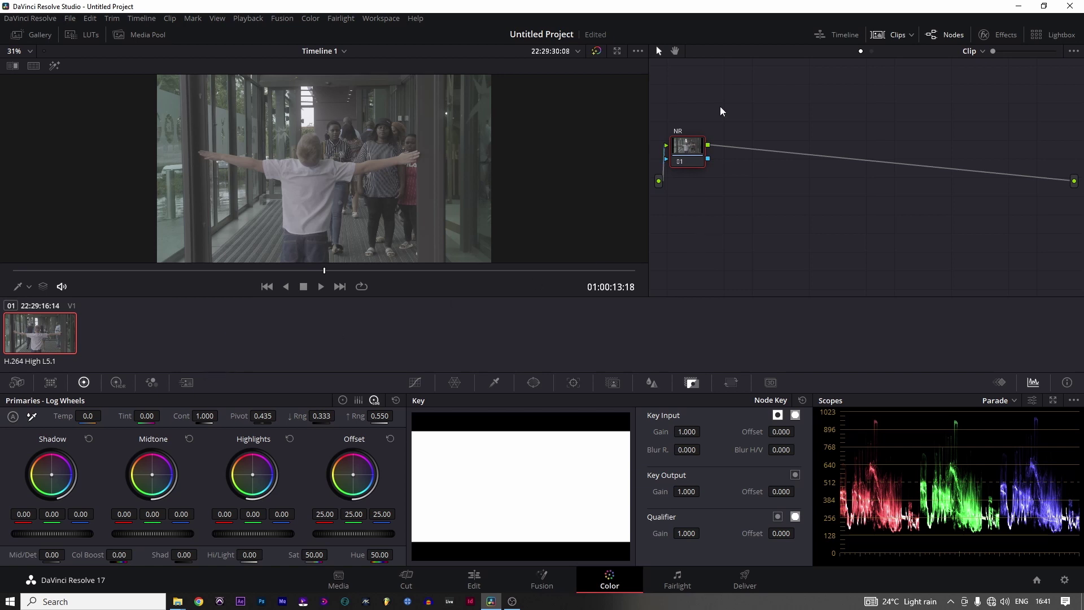
left_click(187, 383)
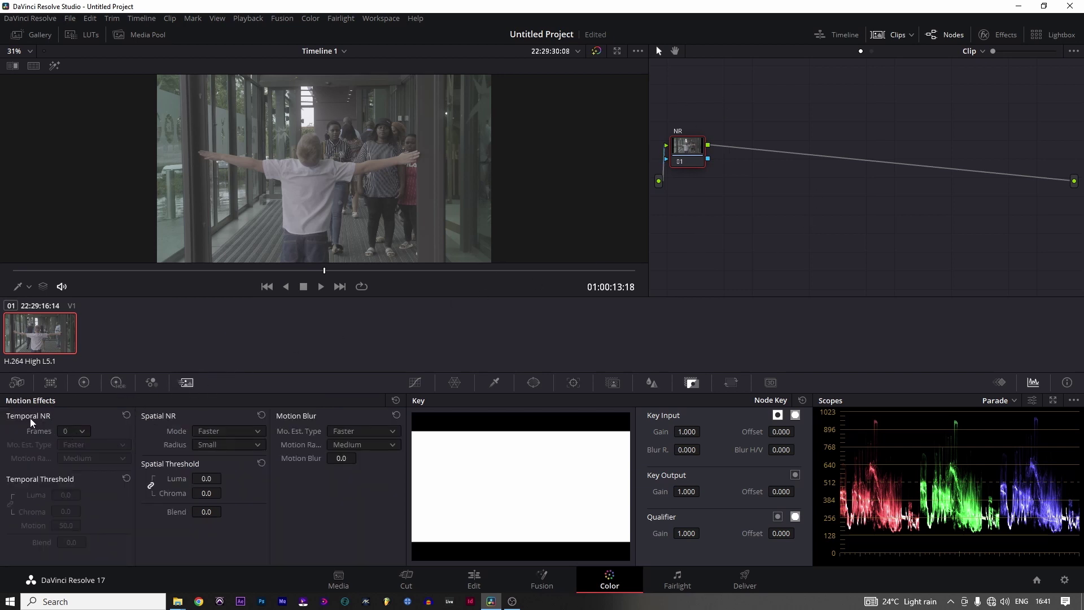
left_click(65, 432)
left_click(67, 482)
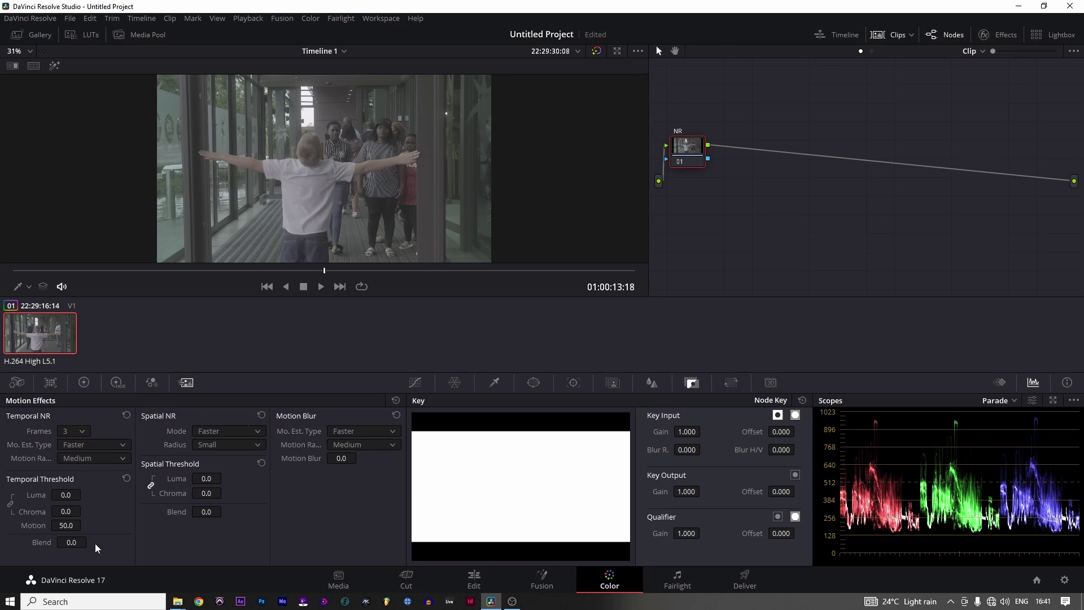
Set the NR node's temporal threshold to 8 for chroma and 6 for luma.
double_click(67, 511)
type("8")
double_click(64, 495)
type("6")
key("Return")
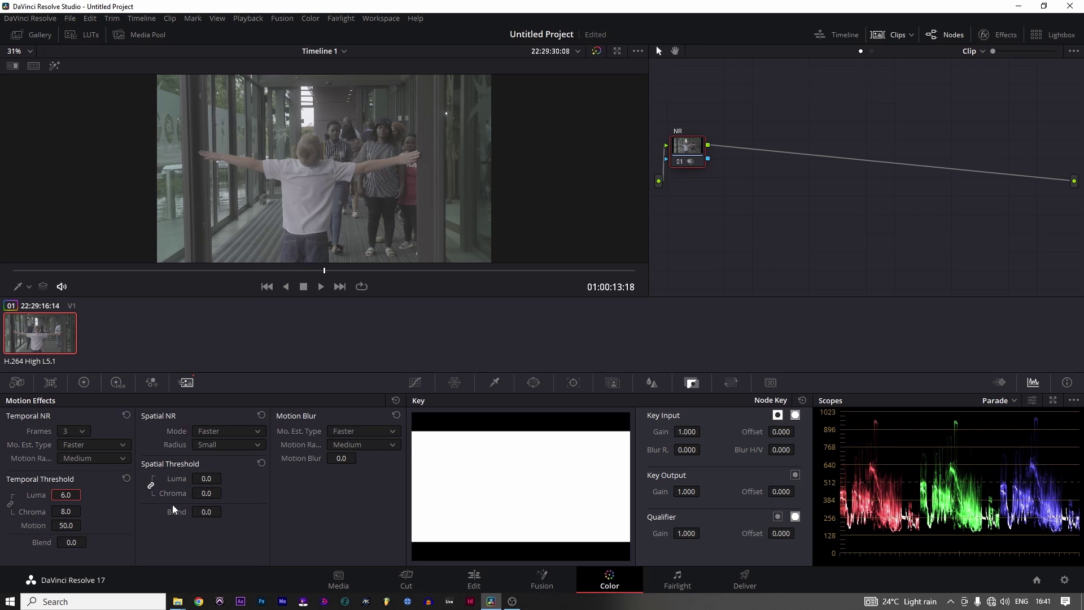
Set the NR node's spatial threshold to chroma 4 and luma 2, and check the picture full screen.
left_click(210, 494)
type("4")
key("Return")
left_click(206, 478)
type("2")
key("Return")
key("ctrl+f")
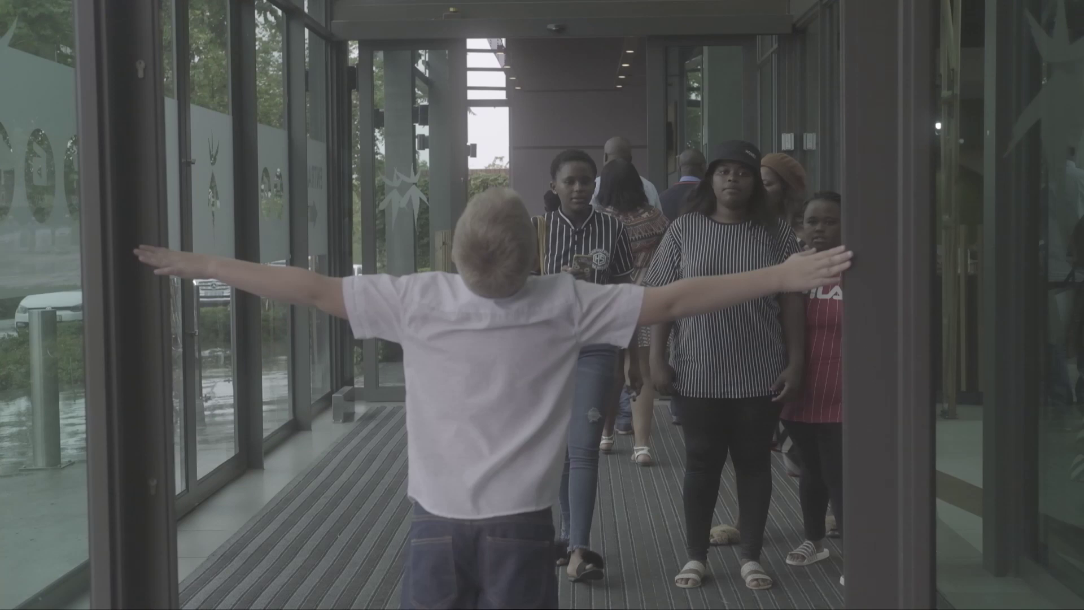
mouse_move(673, 158)
key("Escape")
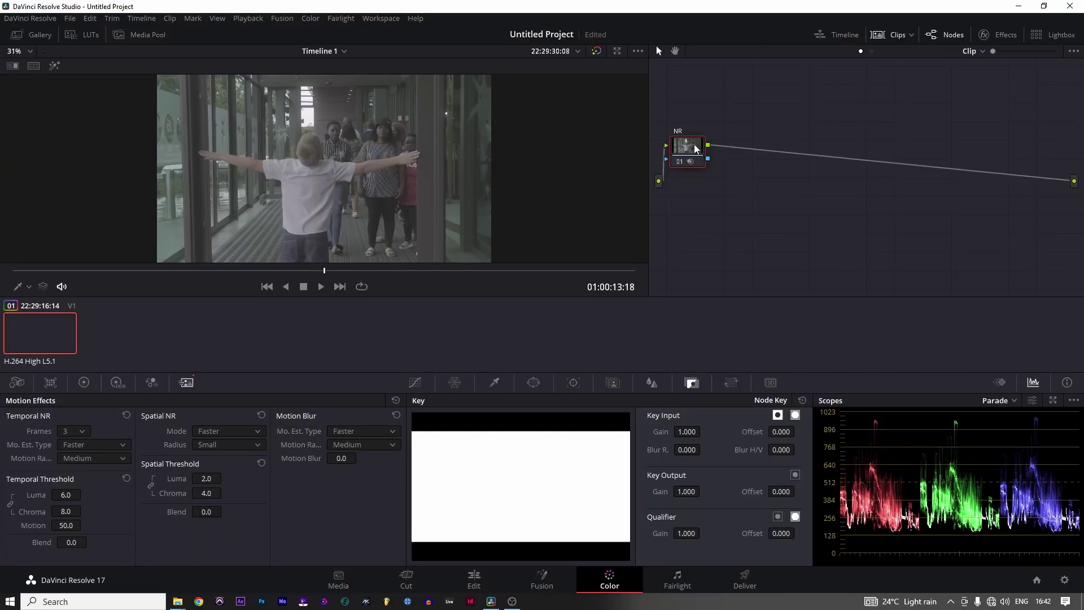
Add a serial node after the NR node and apply the Color Space Transform effect to it.
key("alt+s")
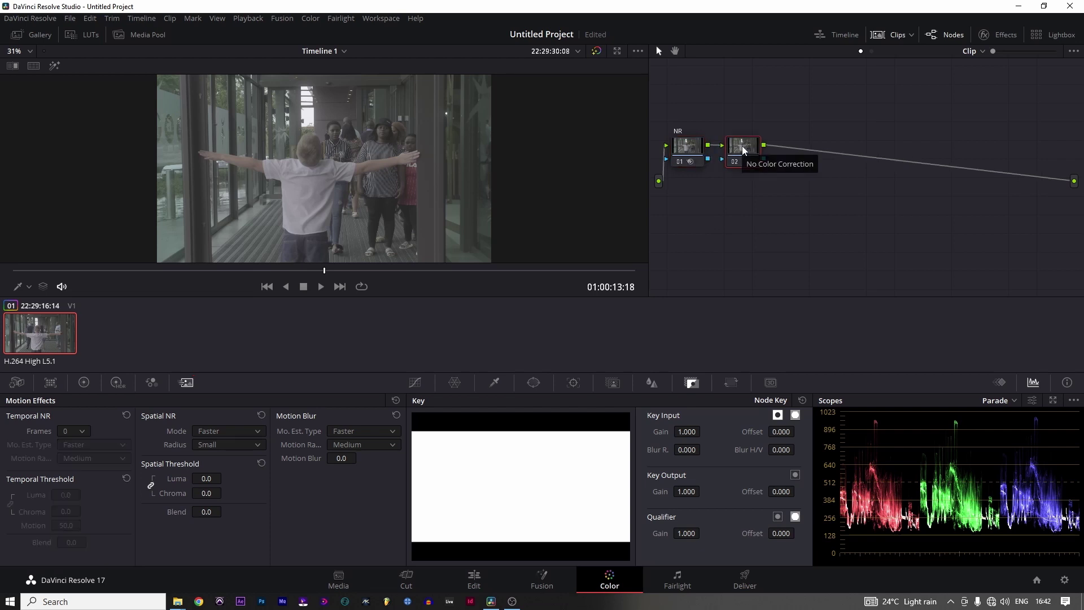
left_click(1002, 34)
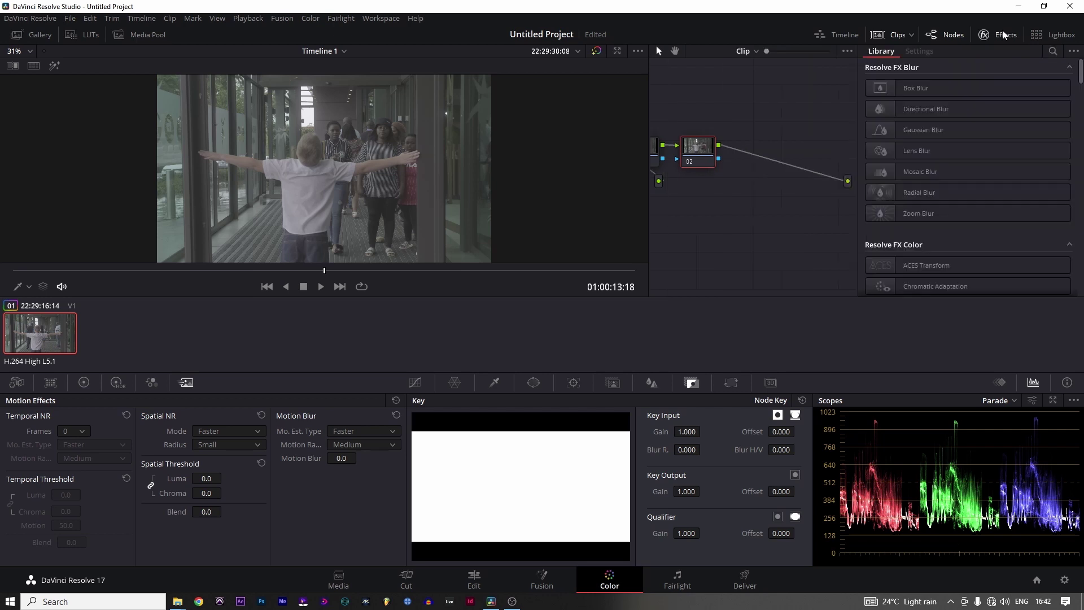
scroll(968, 186, "down", 5)
left_click_drag(904, 186, 709, 153)
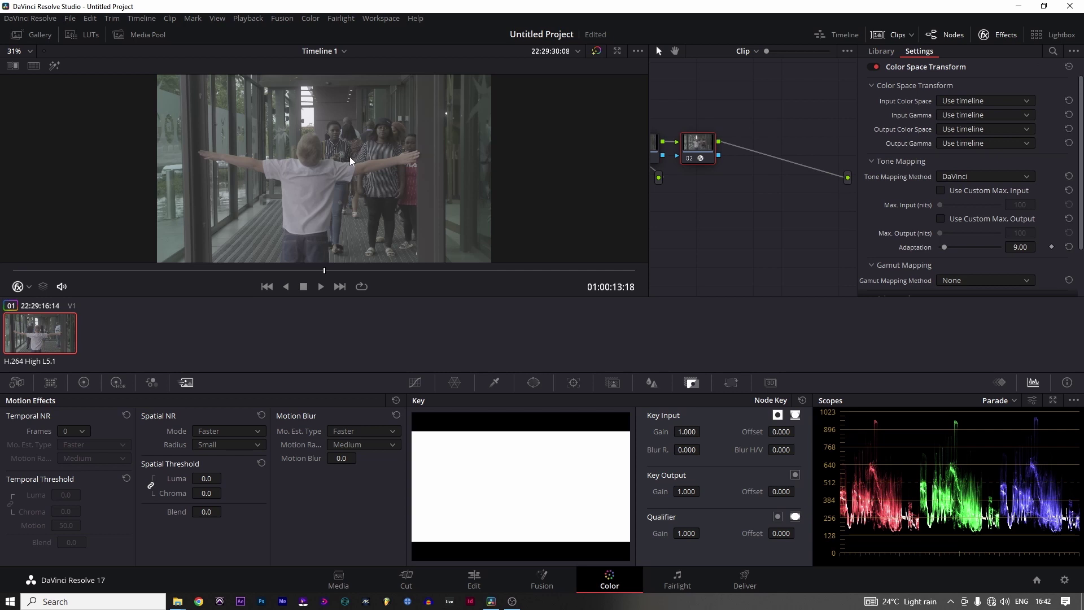
Set the Color Space Transform's input color space to P3-DCI and input gamma to FujiFilm F-Log.
left_click(963, 101)
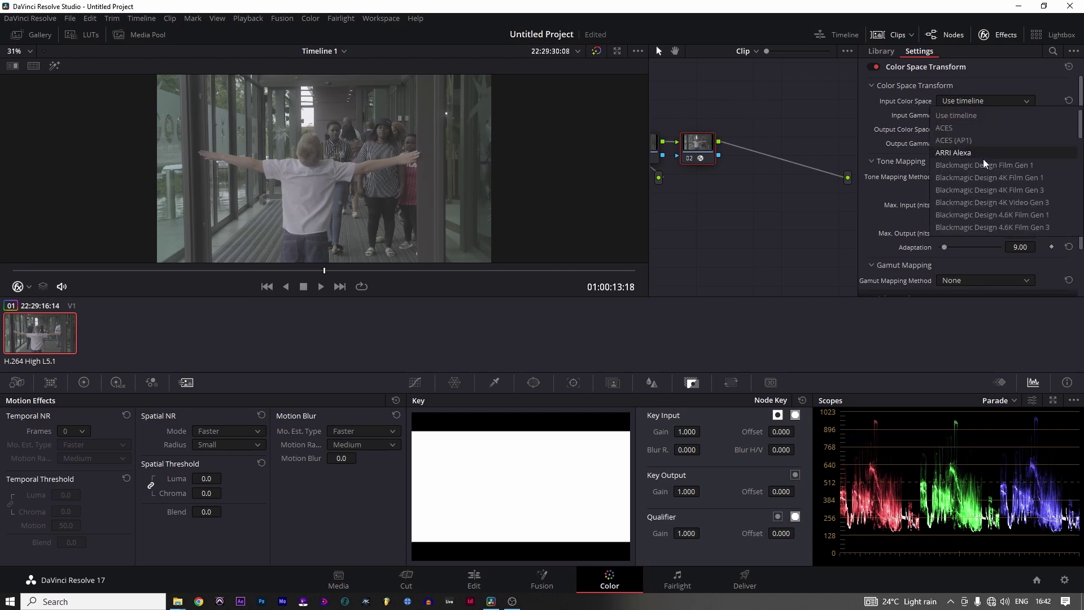
scroll(1005, 171, "down", 5)
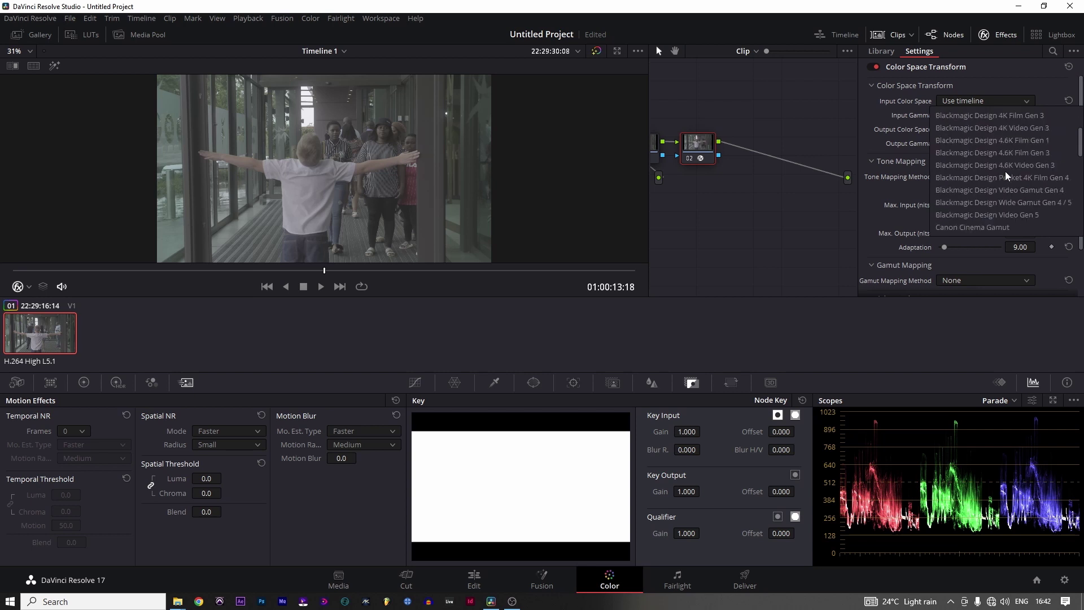
scroll(1005, 171, "down", 3)
scroll(1004, 171, "up", 1)
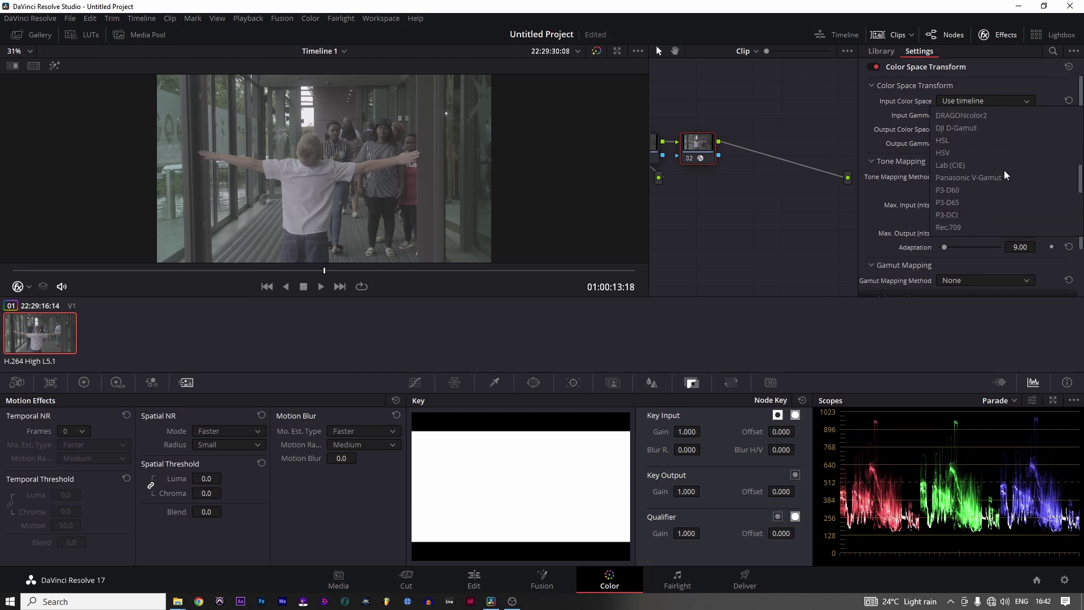
left_click(957, 215)
left_click(950, 117)
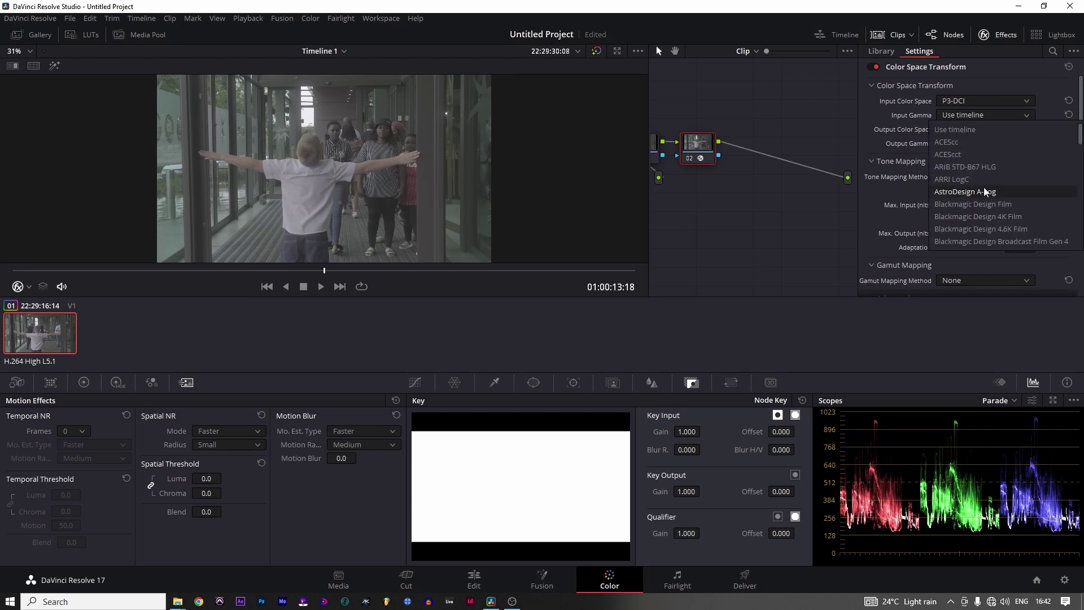
scroll(983, 187, "down", 4)
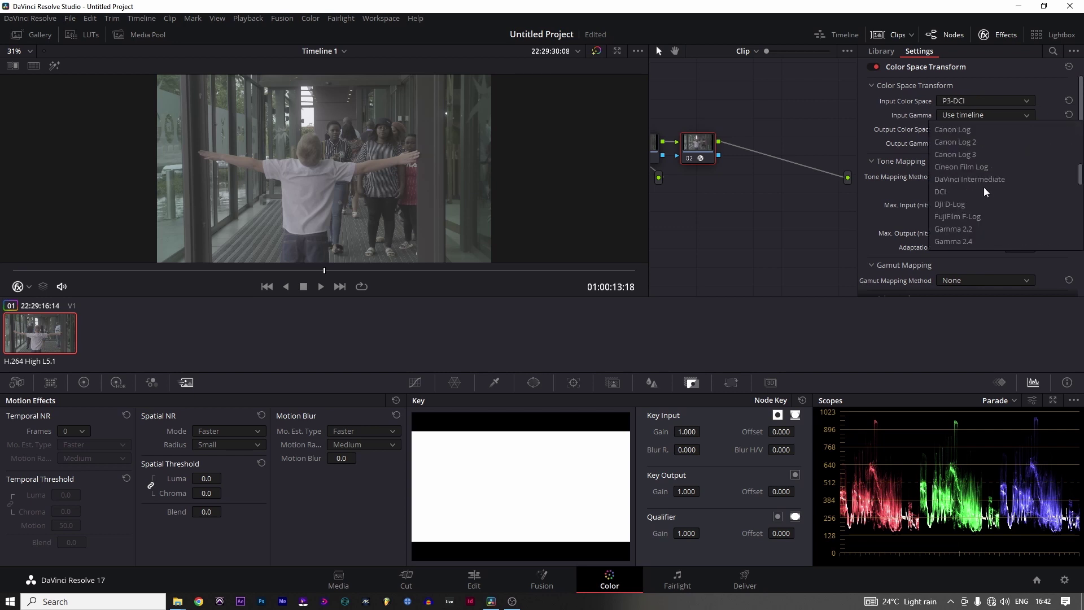
left_click(960, 218)
Set the transform's output color space to Rec.709 and output gamma to Cineon Film Log, and check the image full screen.
left_click(961, 130)
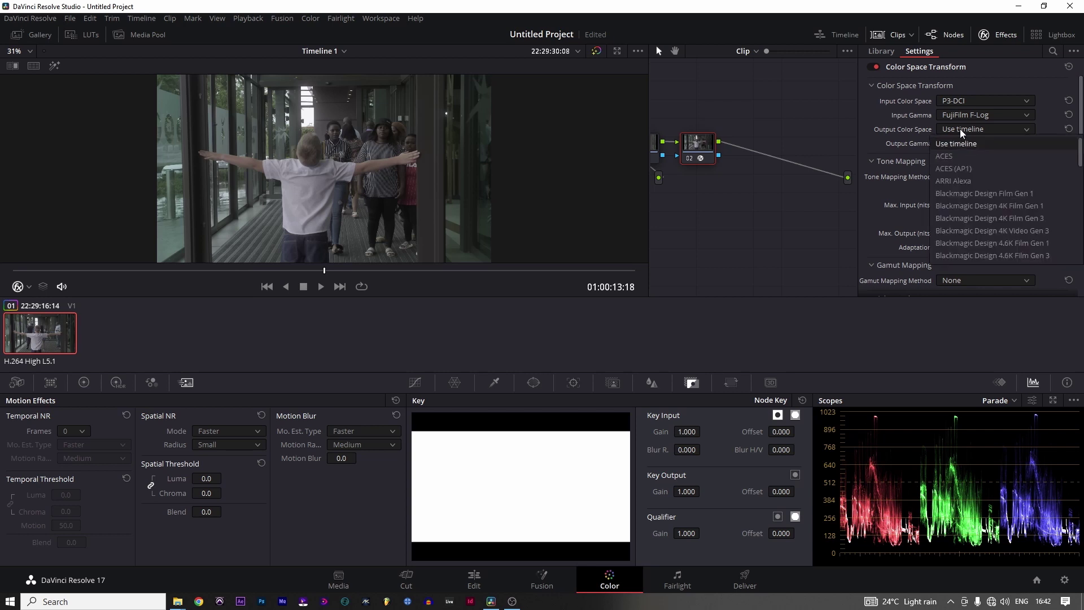
scroll(985, 210, "down", 6)
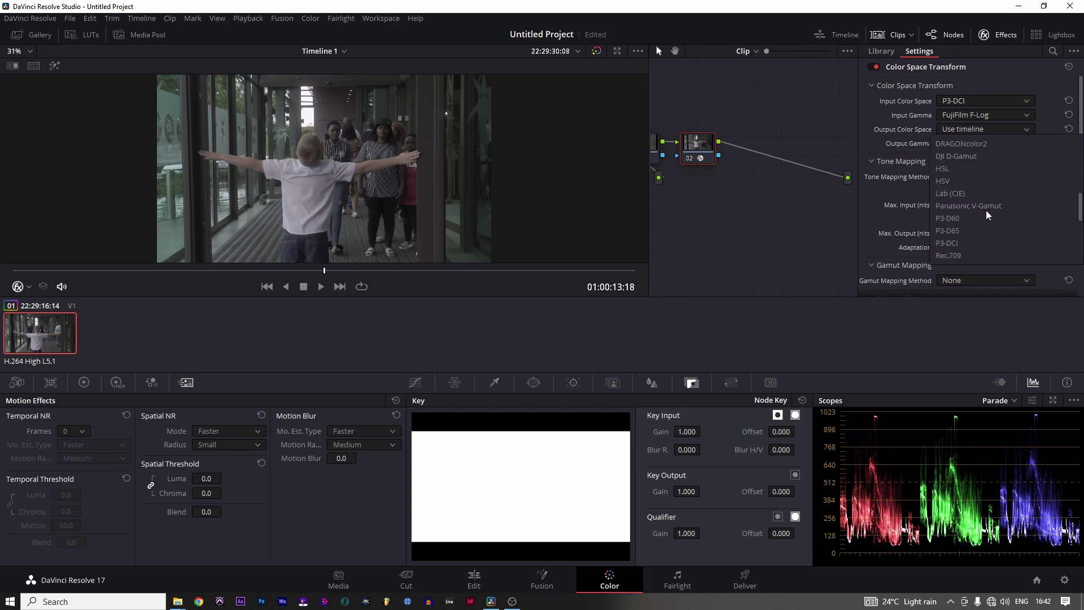
scroll(986, 214, "down", 2)
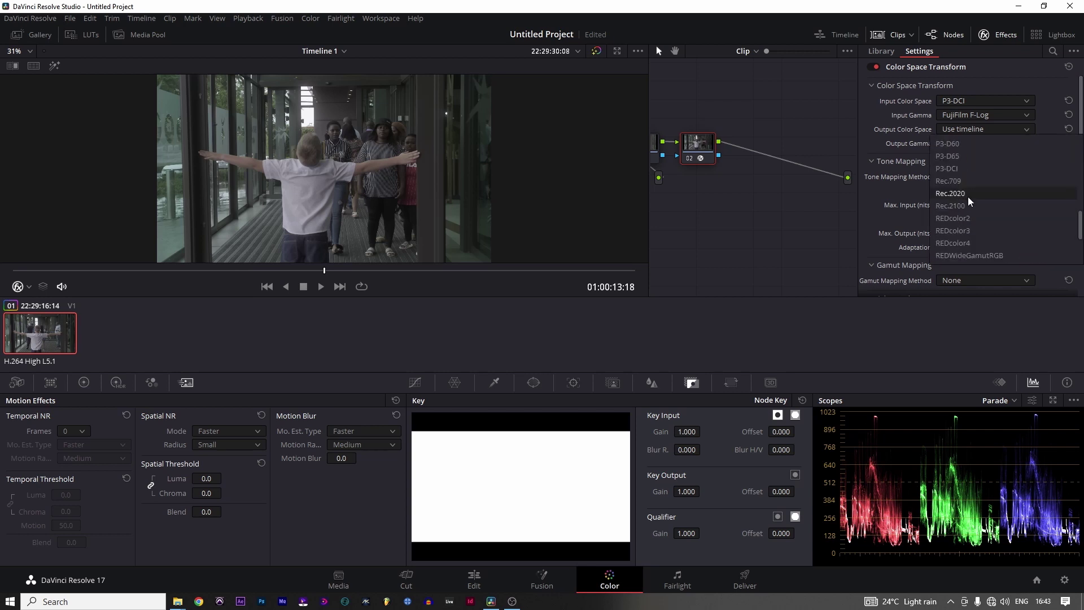
left_click(957, 181)
left_click(954, 144)
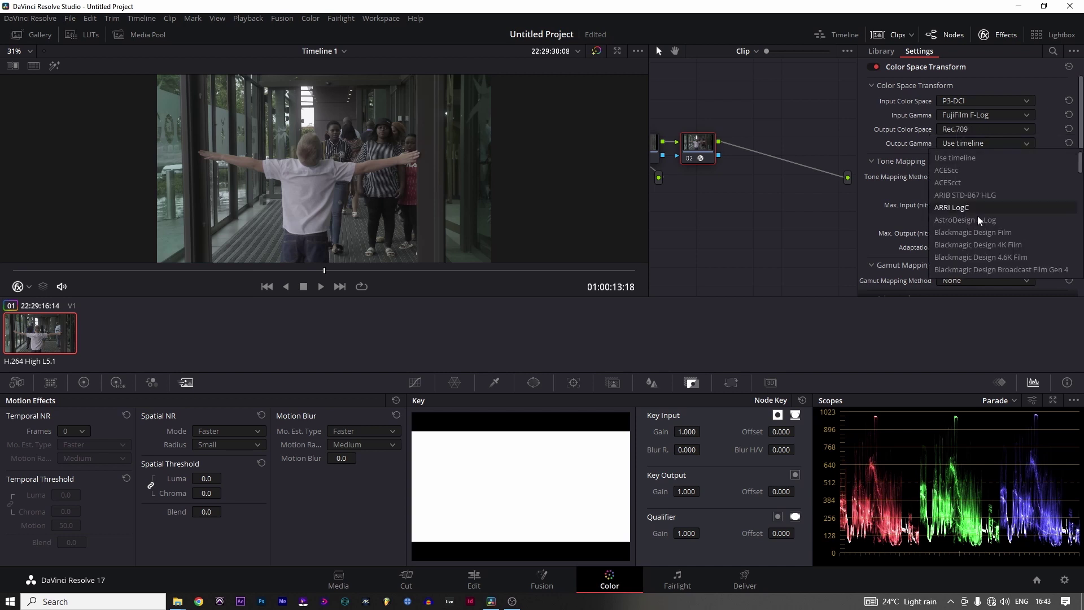
scroll(982, 226, "down", 6)
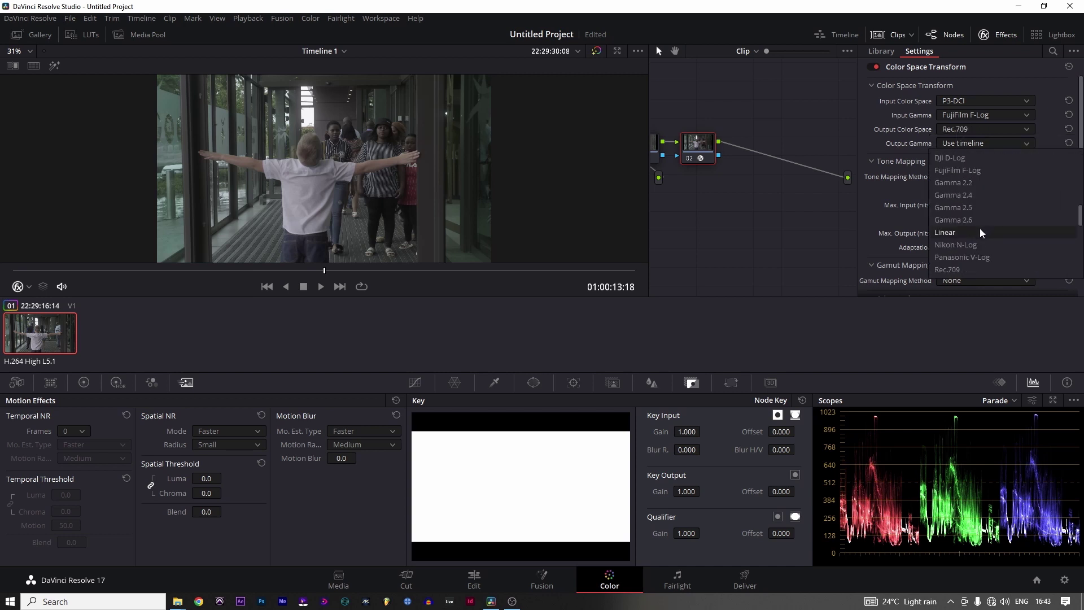
scroll(977, 231, "up", 3)
left_click(965, 233)
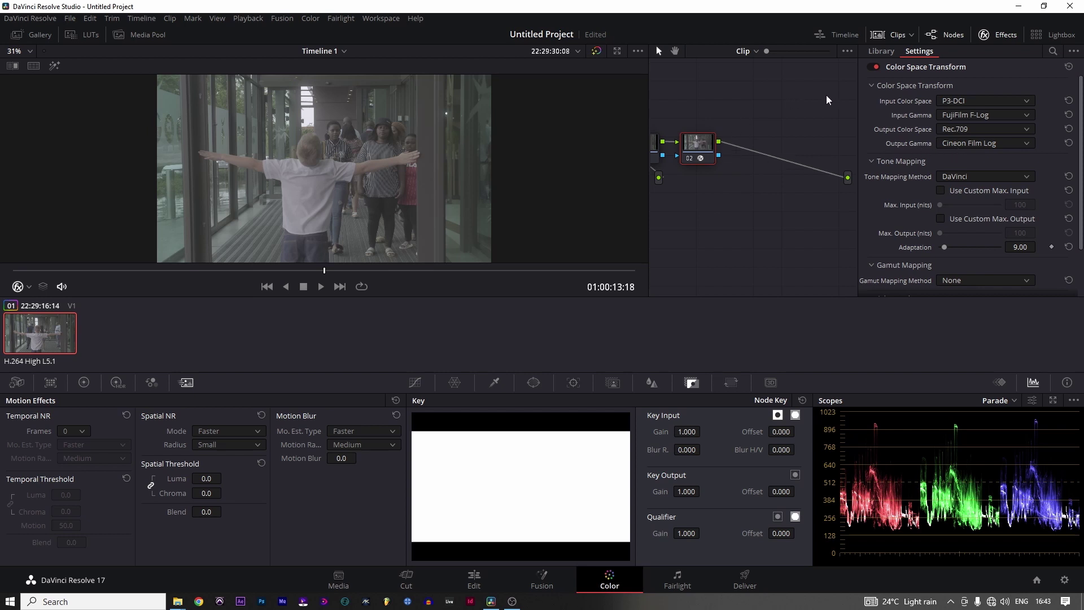
left_click(1005, 35)
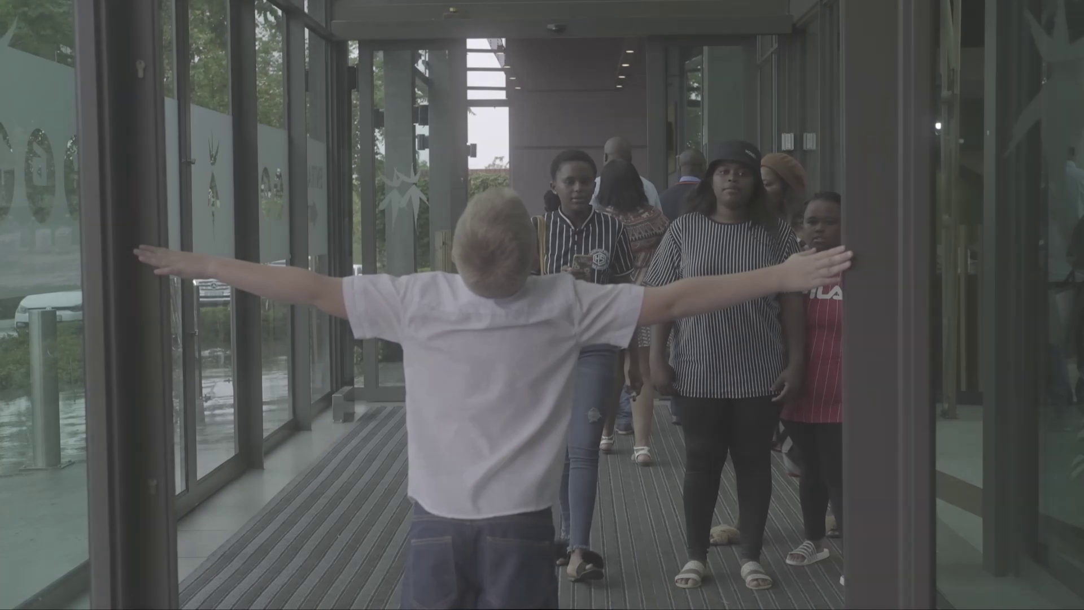
key("Escape")
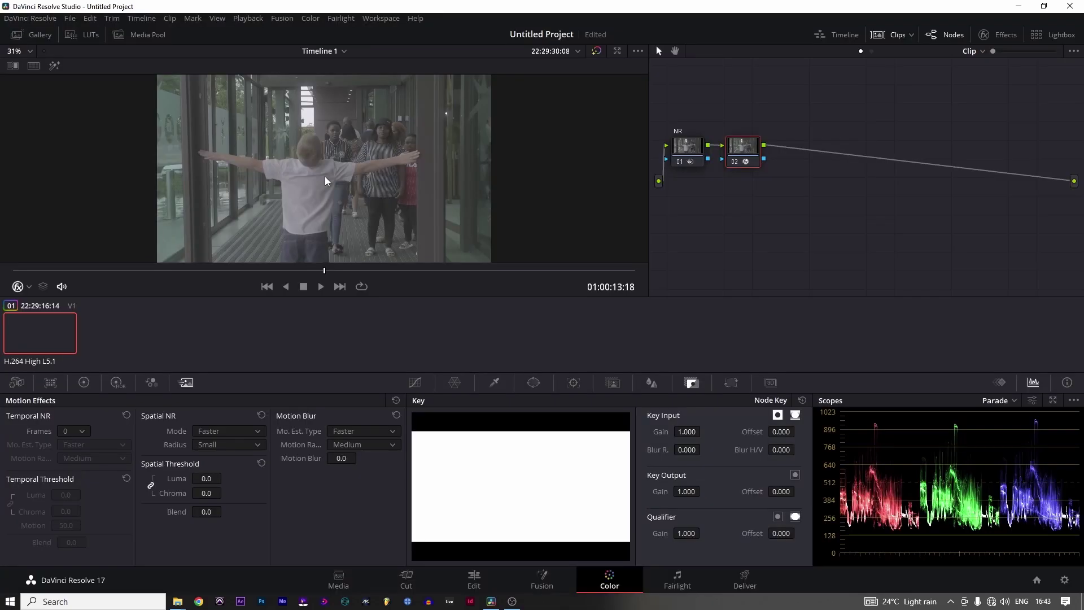
Label the second node, which holds the Color Space Transform, as CST.
right_click(741, 148)
left_click(807, 174)
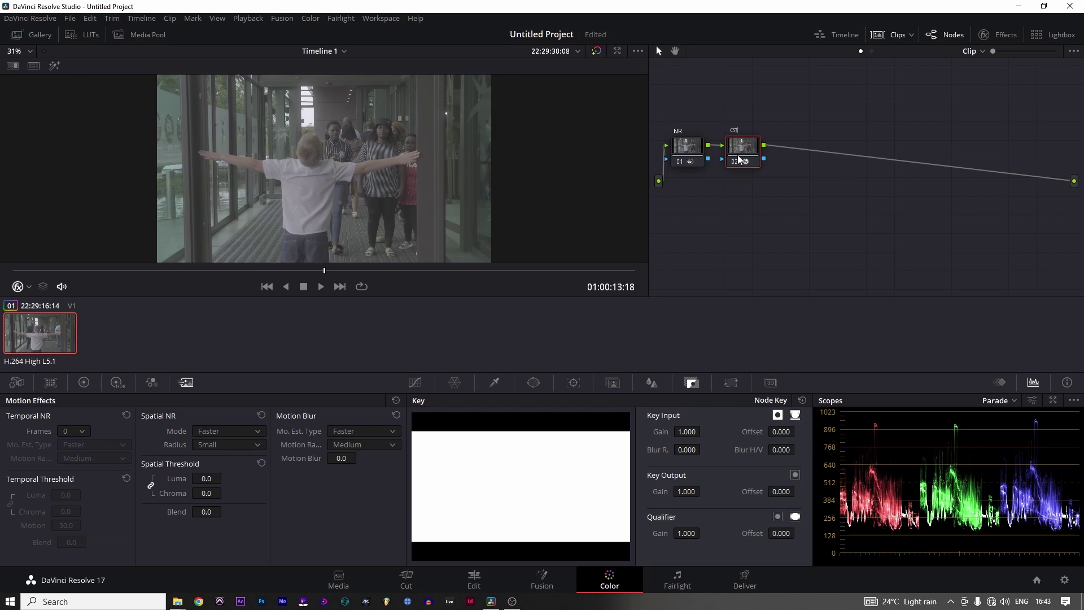
key("Return")
Add a serial node after CST, label it Print, and place it apart from CST, closer to the graph's output.
key("alt+s")
left_click_drag(799, 147, 881, 129)
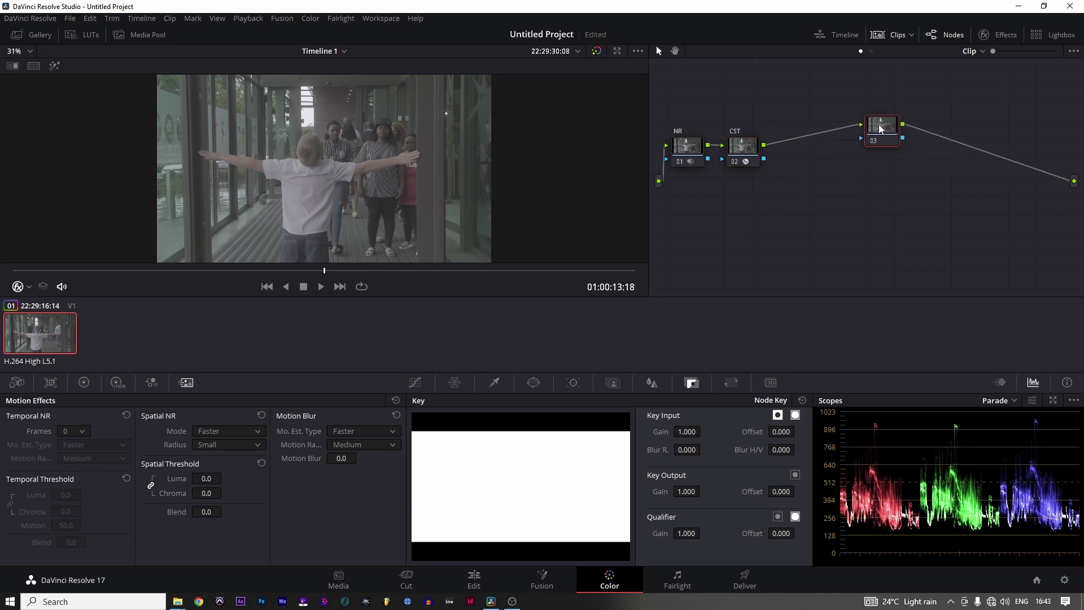
right_click(881, 129)
left_click(878, 125)
type("Print")
key("Return")
left_click_drag(878, 127, 904, 153)
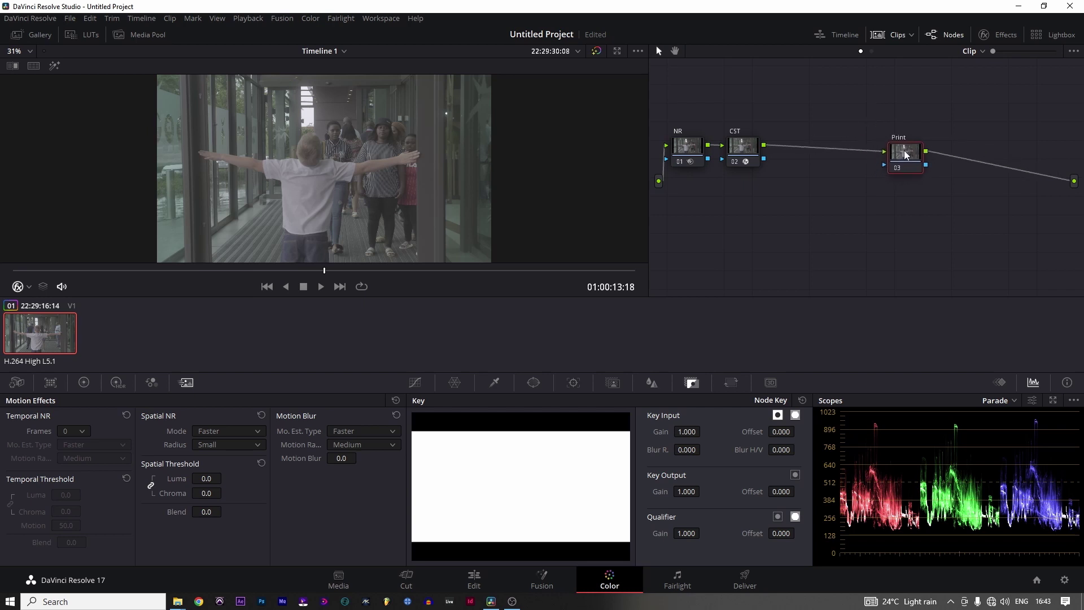
Apply the Rec709 Kodak 2383 D55 film look LUT to the Print node.
left_click(85, 34)
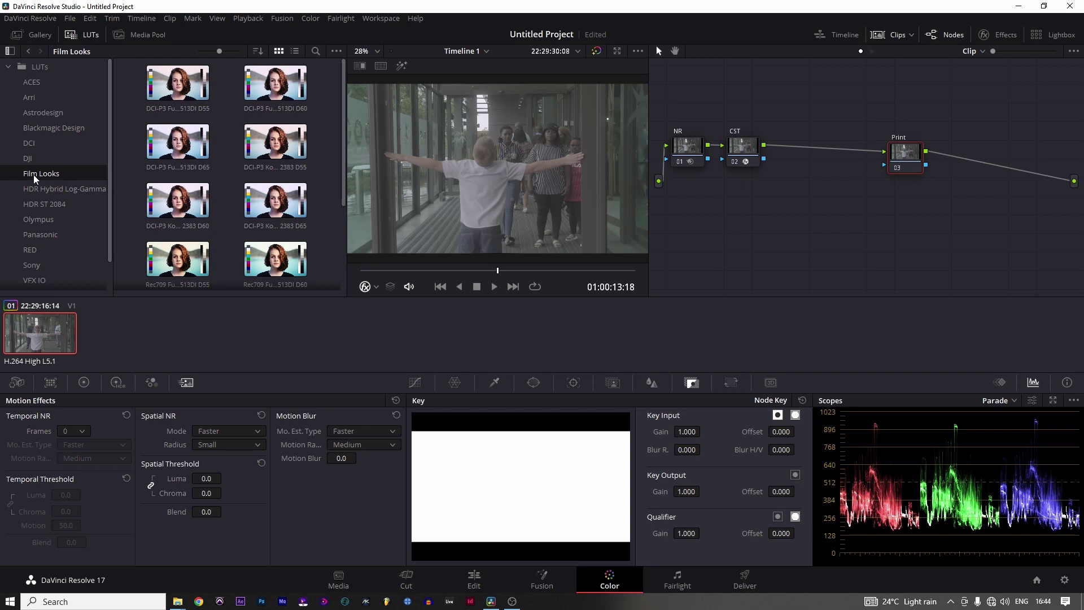
scroll(341, 194, "down", 3)
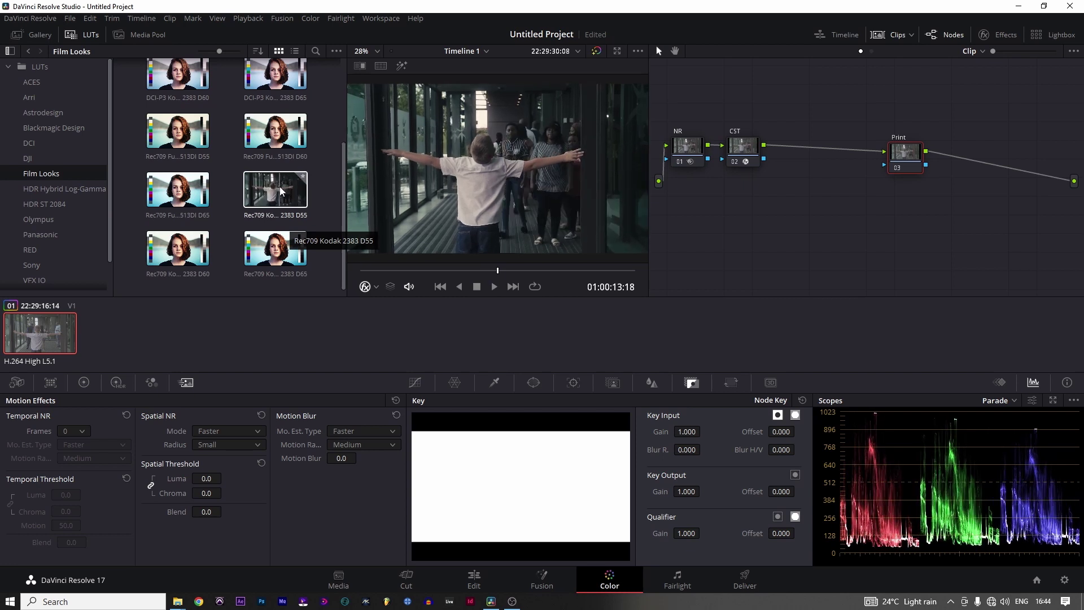
left_click_drag(279, 186, 916, 165)
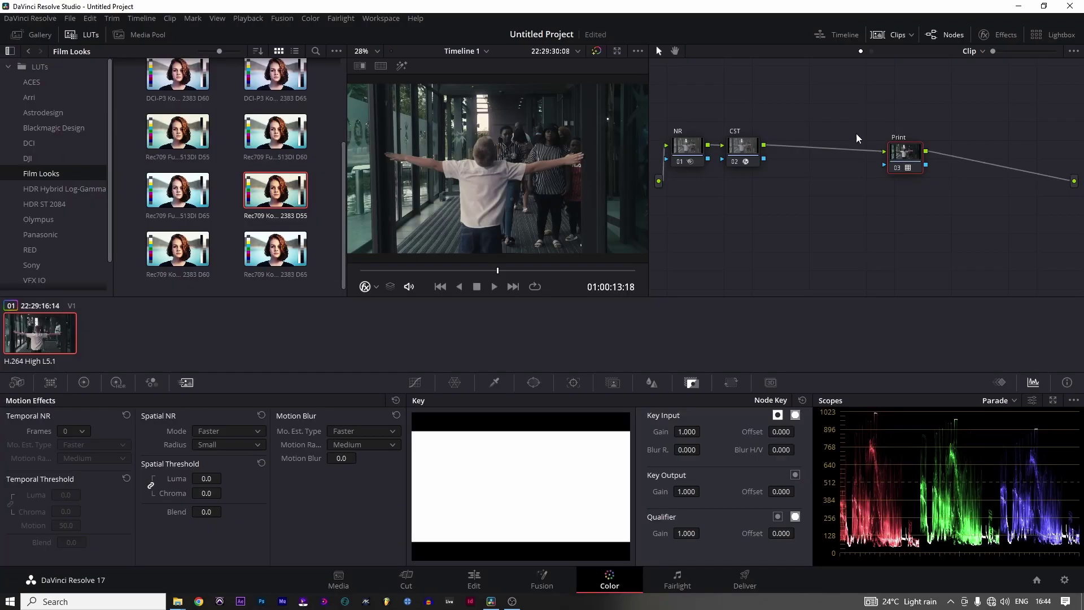
Rearrange the node graph by moving Print lower towards the output and raising NR and CST side by side to the top.
left_click_drag(903, 154, 950, 254)
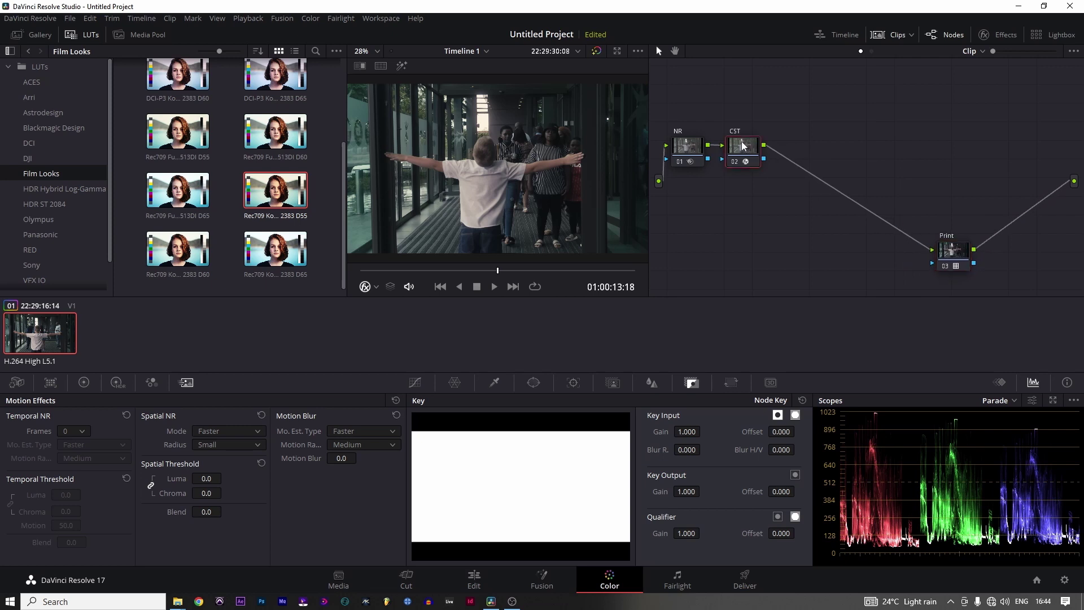
left_click_drag(692, 148, 686, 94)
left_click_drag(741, 146, 736, 98)
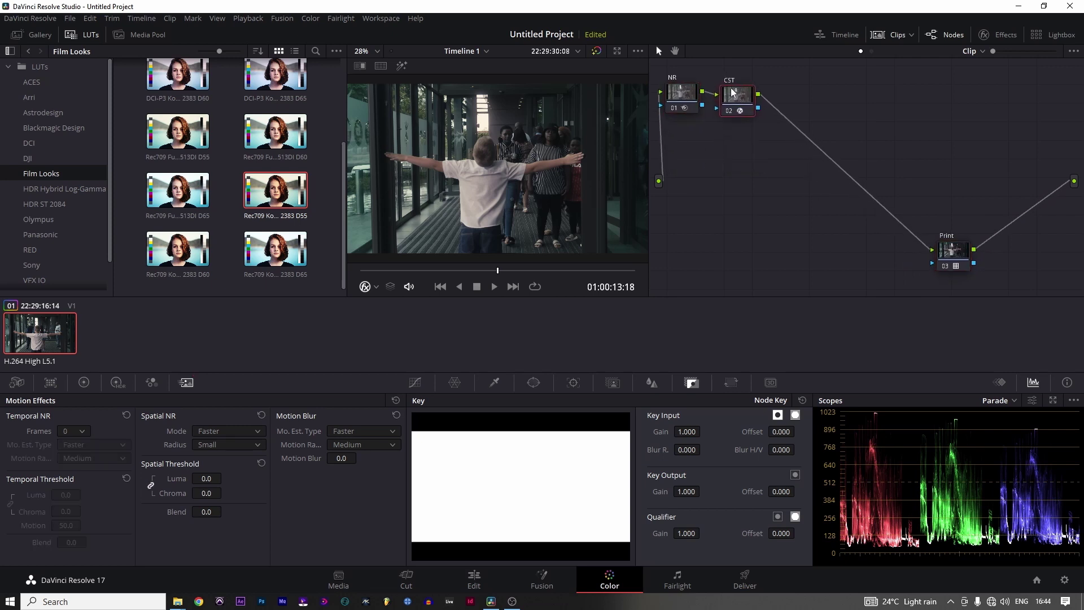
Add a serial node after CST and label it SAT.
key("alt+s")
right_click(787, 97)
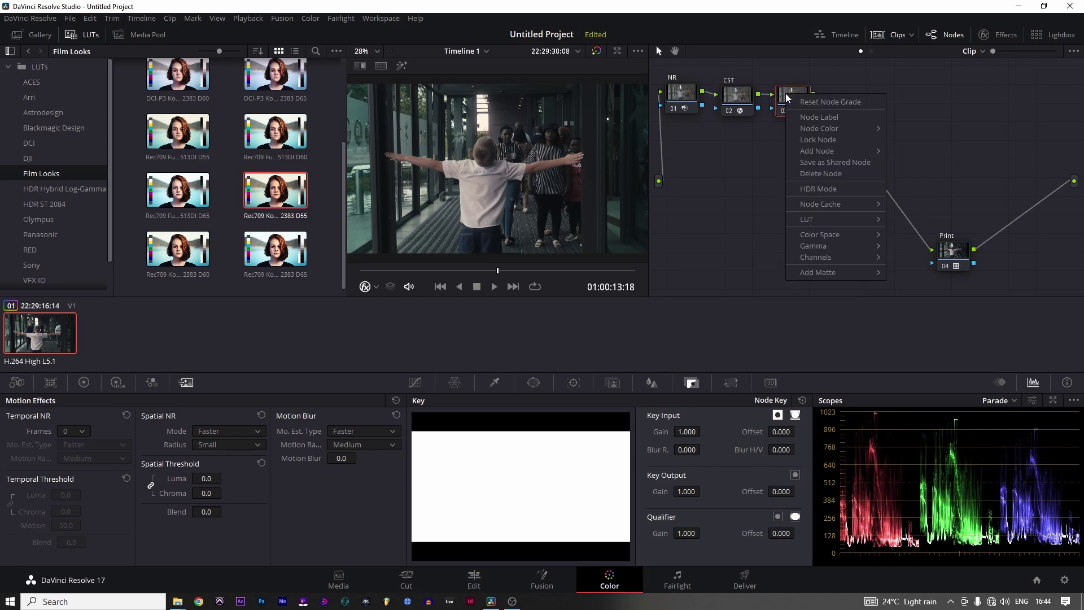
left_click(803, 118)
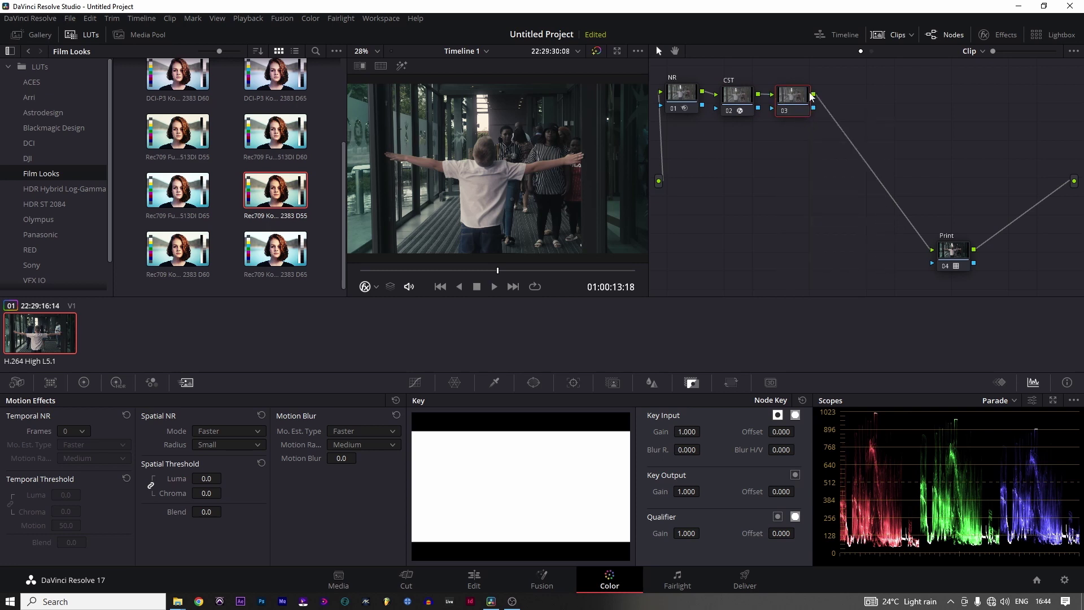
type("SAT")
key("Return")
In SAT's RGB Mixer, set red in Red Output, green in Green Output and blue in Blue Output to 2.00, and check the image full screen.
left_click(153, 383)
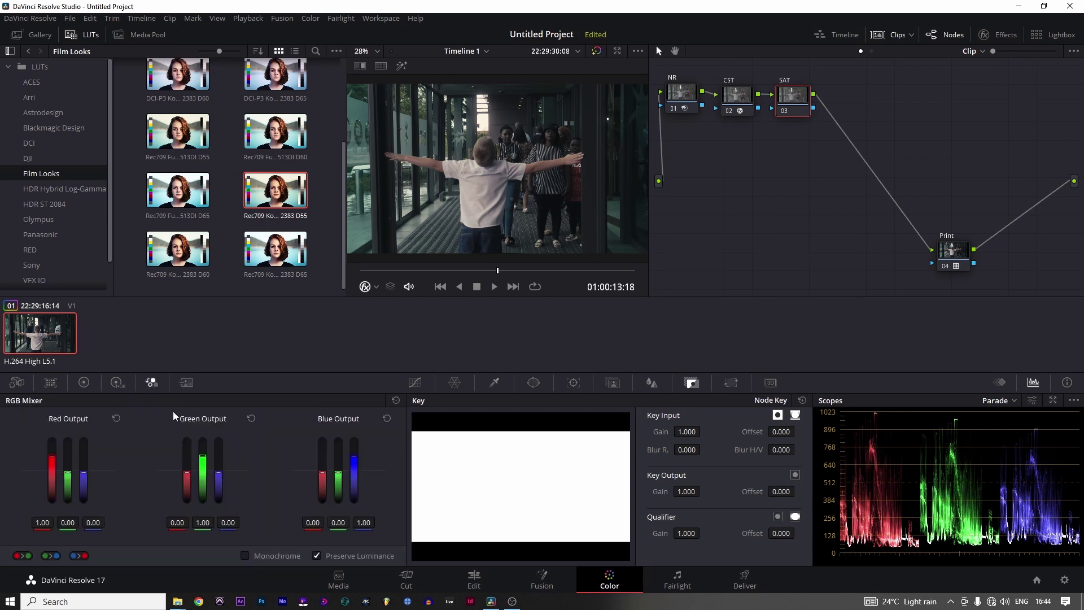
double_click(42, 522)
type("22")
key("BackSpace")
key("Return")
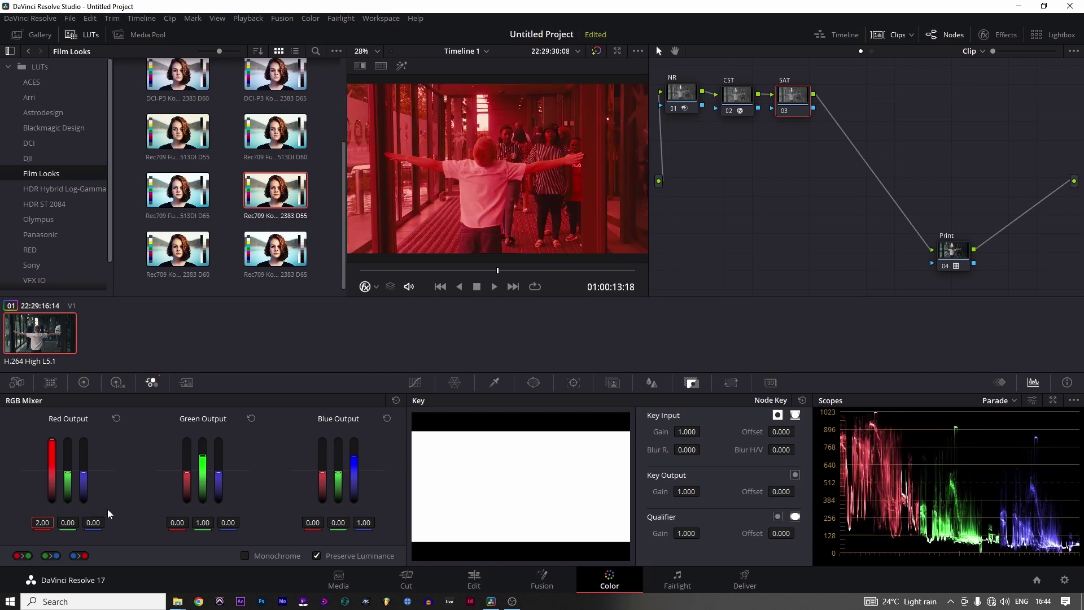
double_click(202, 522)
type("2")
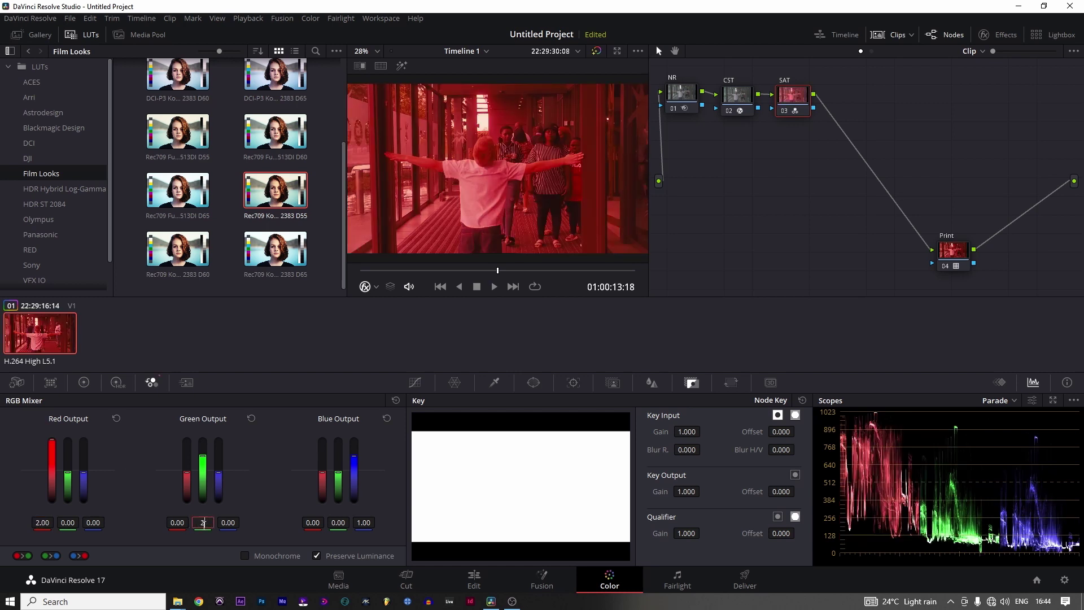
key("Return")
double_click(363, 523)
type("2")
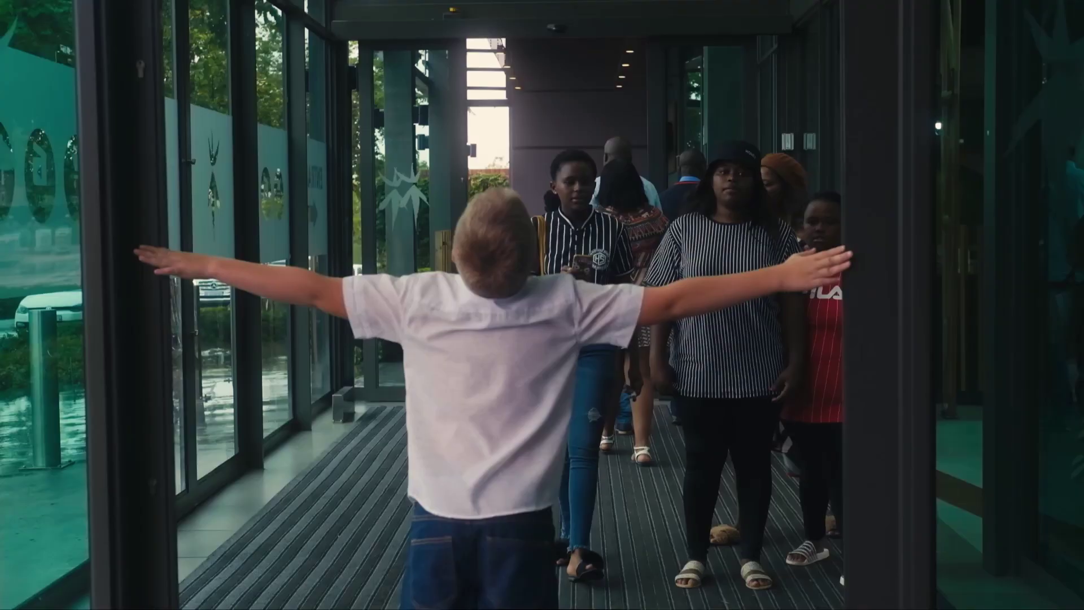
key("ctrl+s")
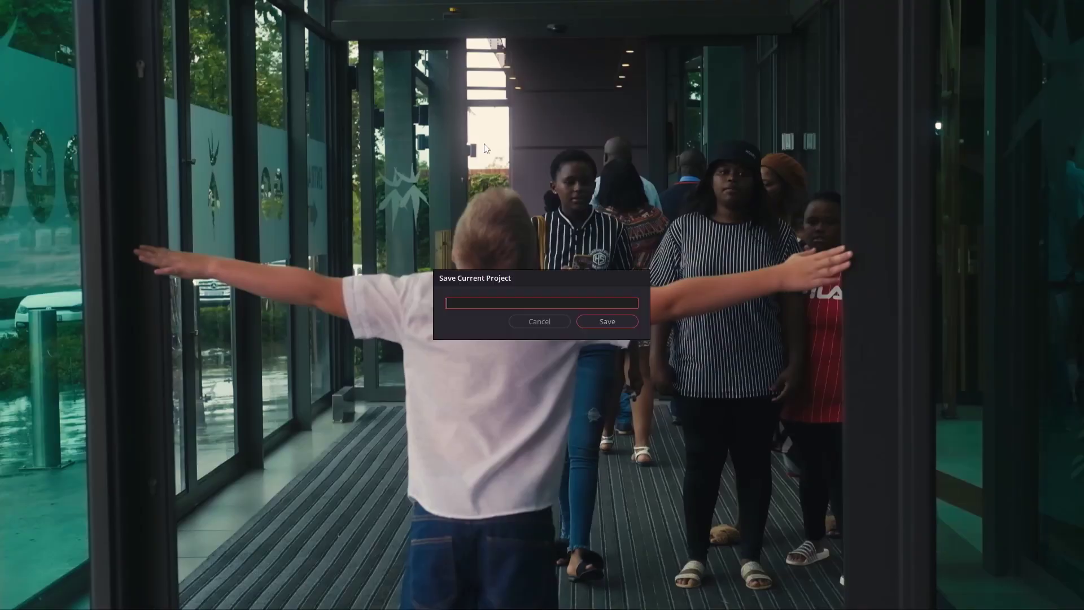
key("Escape")
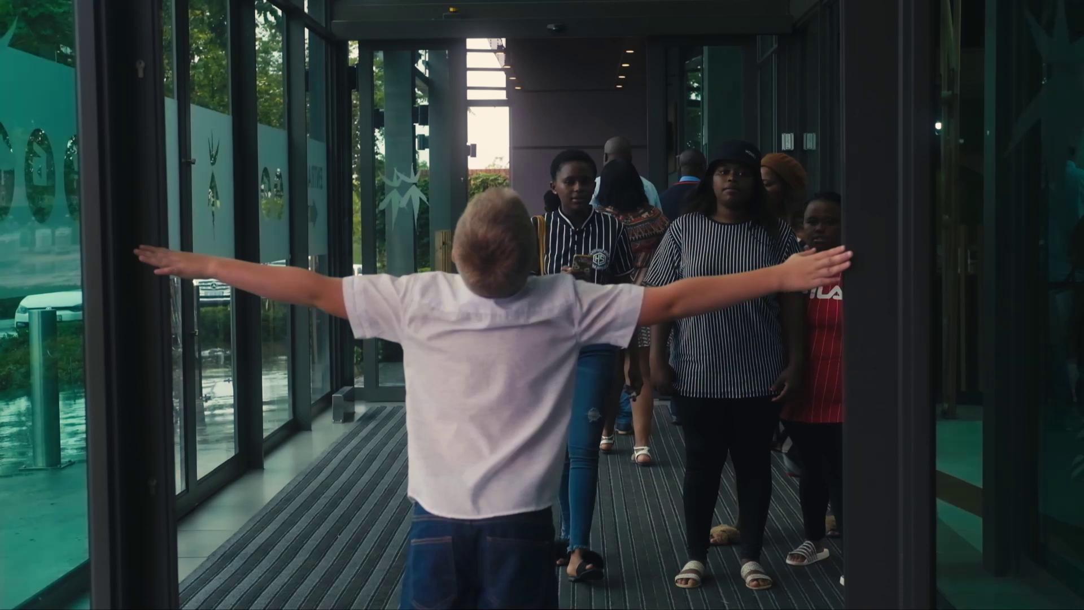
key("Escape")
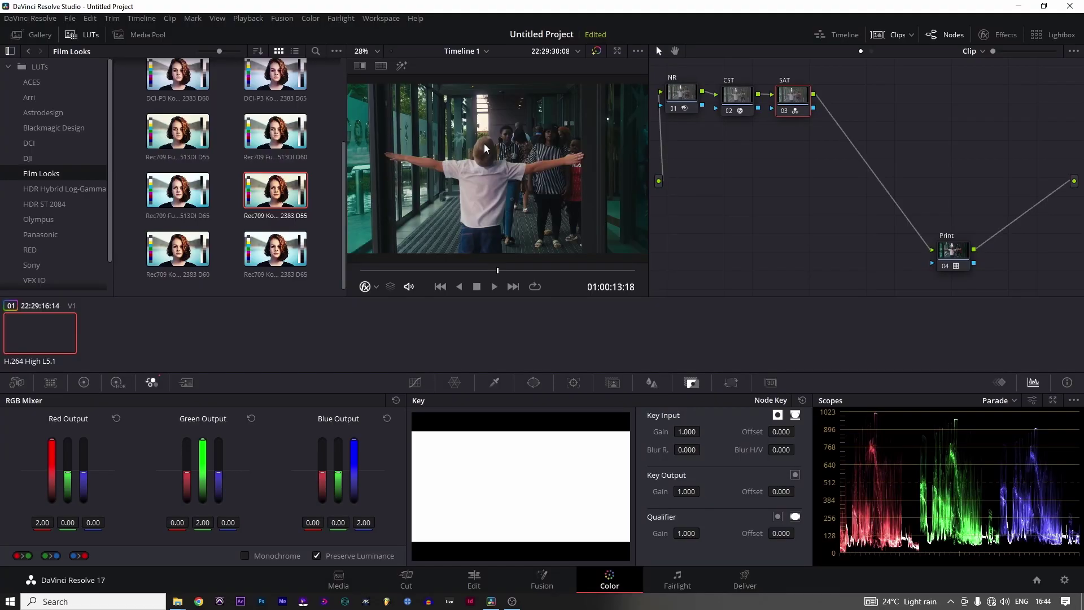
Lower the SAT node's key output gain to 0.670.
left_click(790, 96)
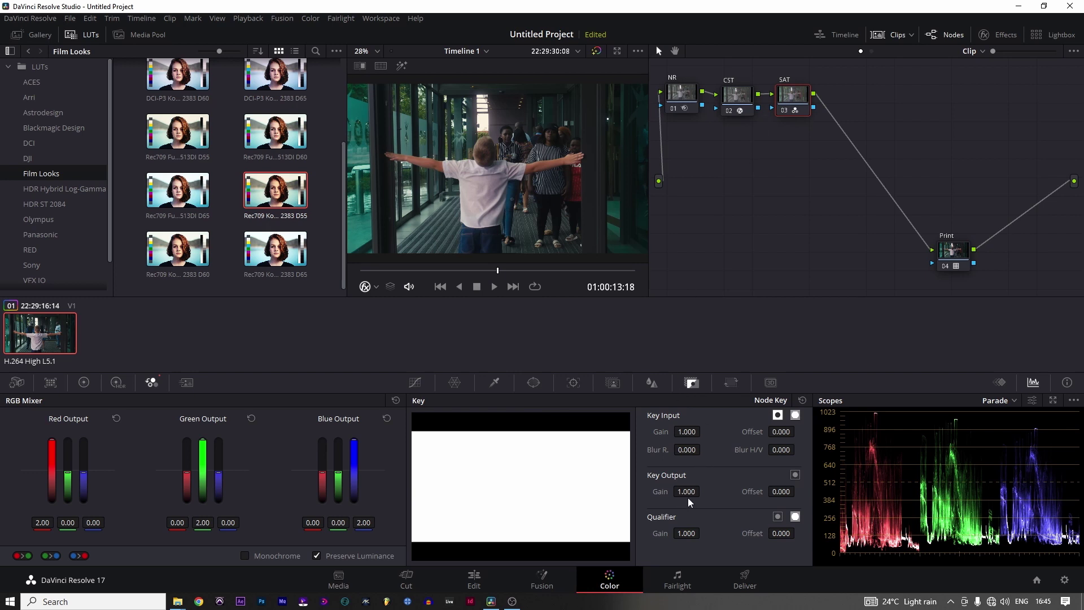
left_click_drag(690, 493, 525, 492)
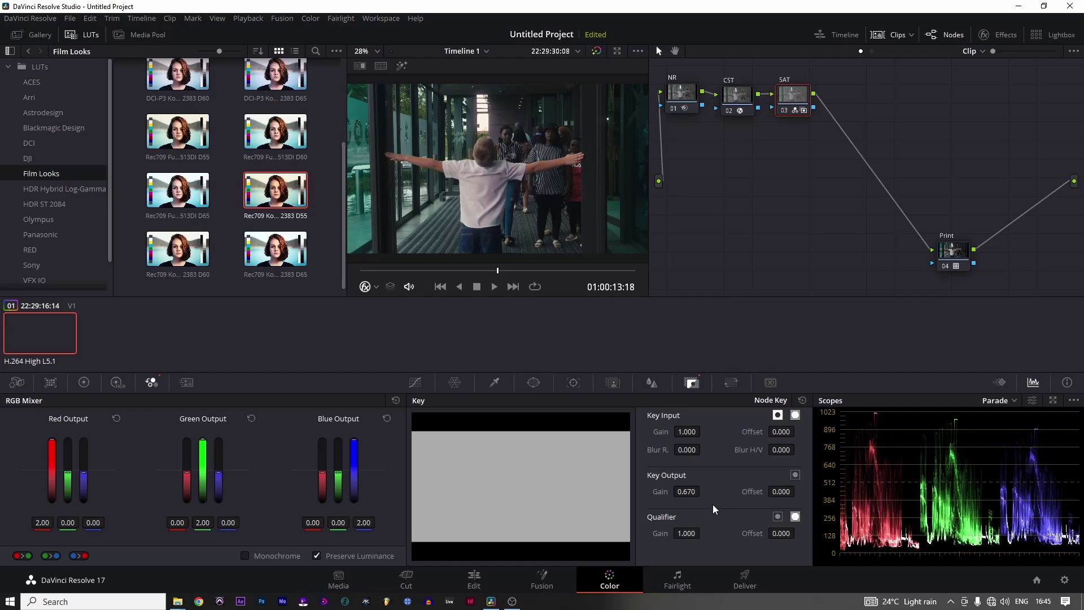
Add a serial node after SAT, place it below NR and label it Look.
key("alt+s")
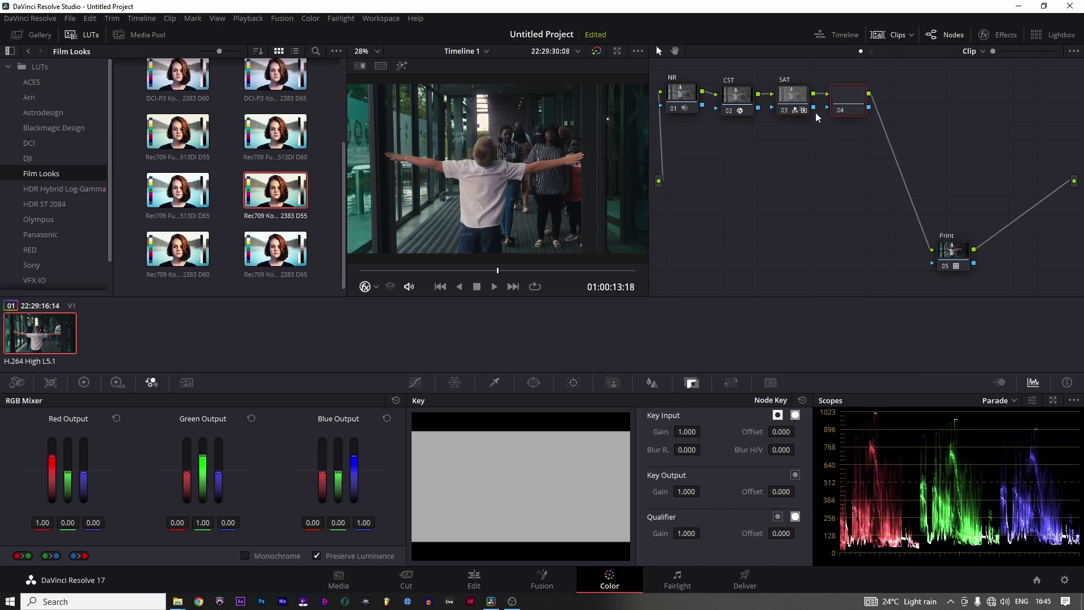
left_click_drag(857, 97, 689, 140)
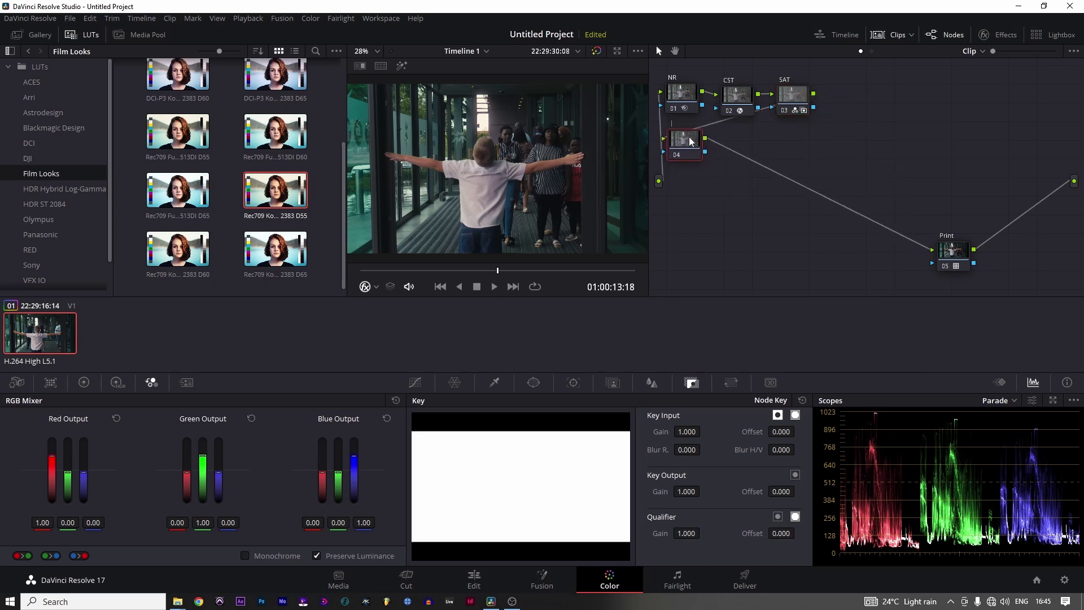
key("Return")
Grade Look with the log wheels: shadows -0.06/0.01/0.07, midtones -0.02/0.01/-0.02, highlights 0.05/-0.01/-0.05, offset 26.19/24.79/23.19 and contrast 1.030.
left_click(83, 383)
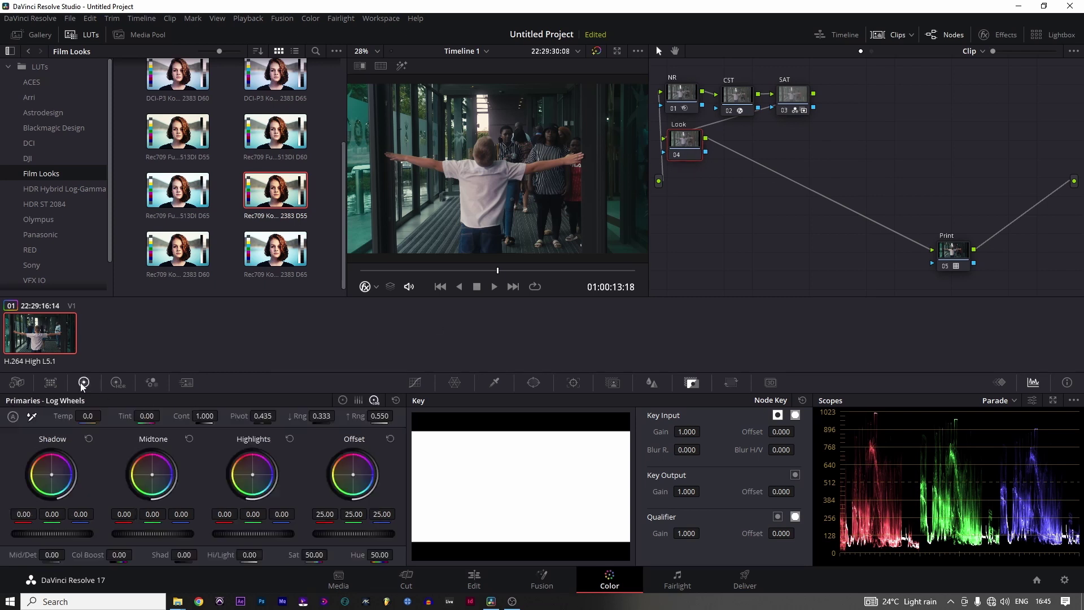
left_click(341, 399)
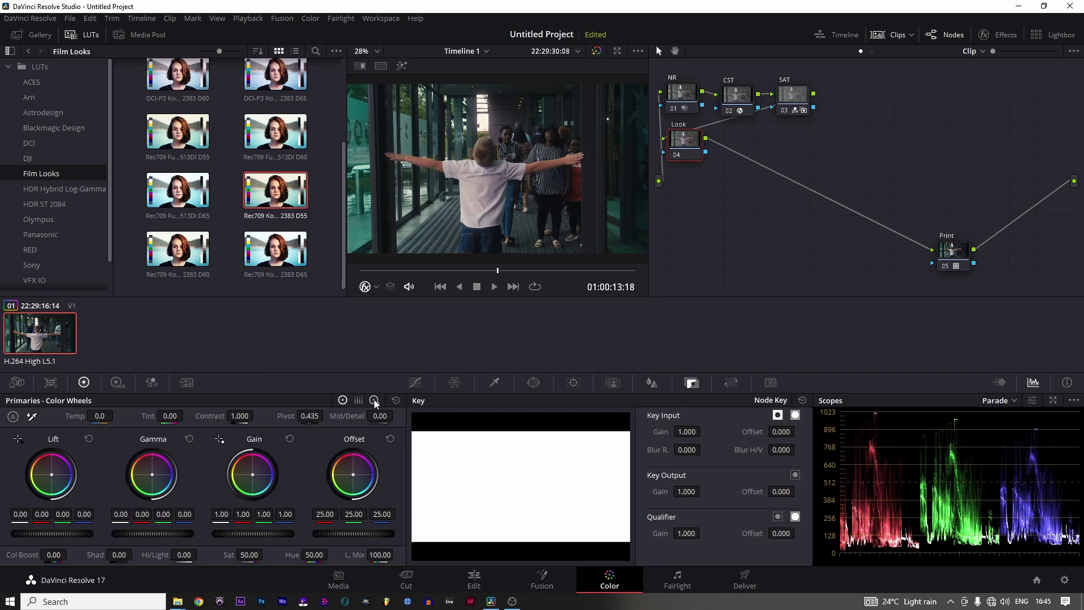
left_click(374, 401)
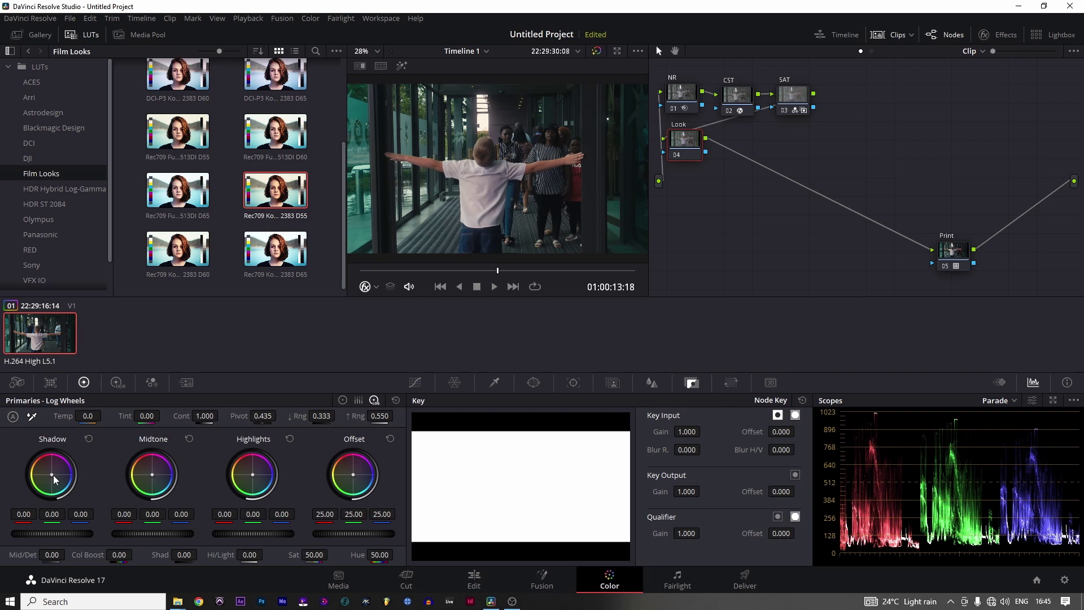
left_click_drag(52, 476, 54, 475)
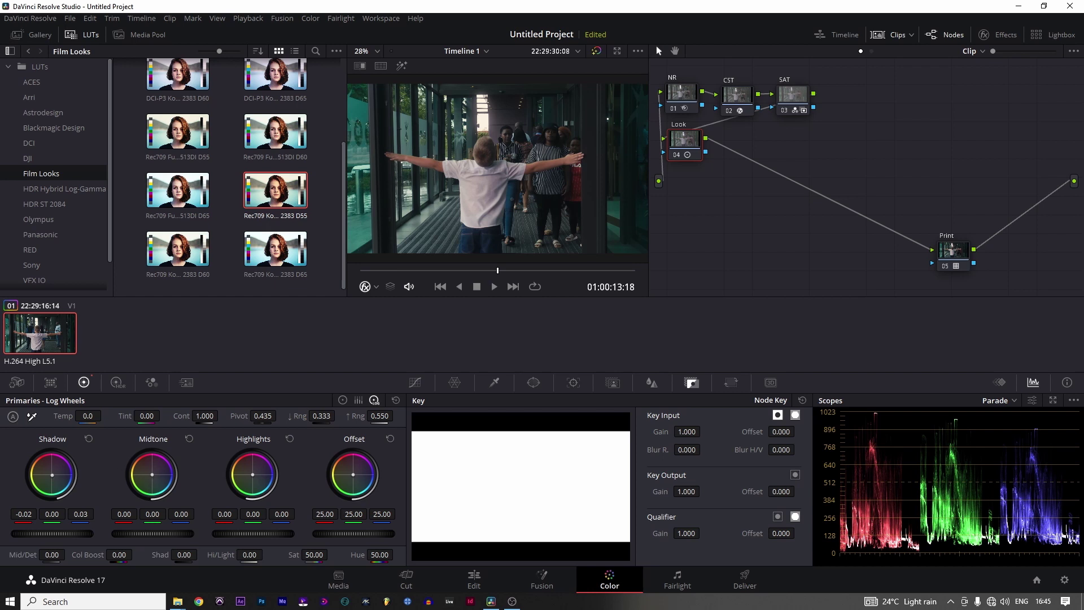
left_click_drag(151, 476, 149, 476)
left_click_drag(353, 474, 349, 472)
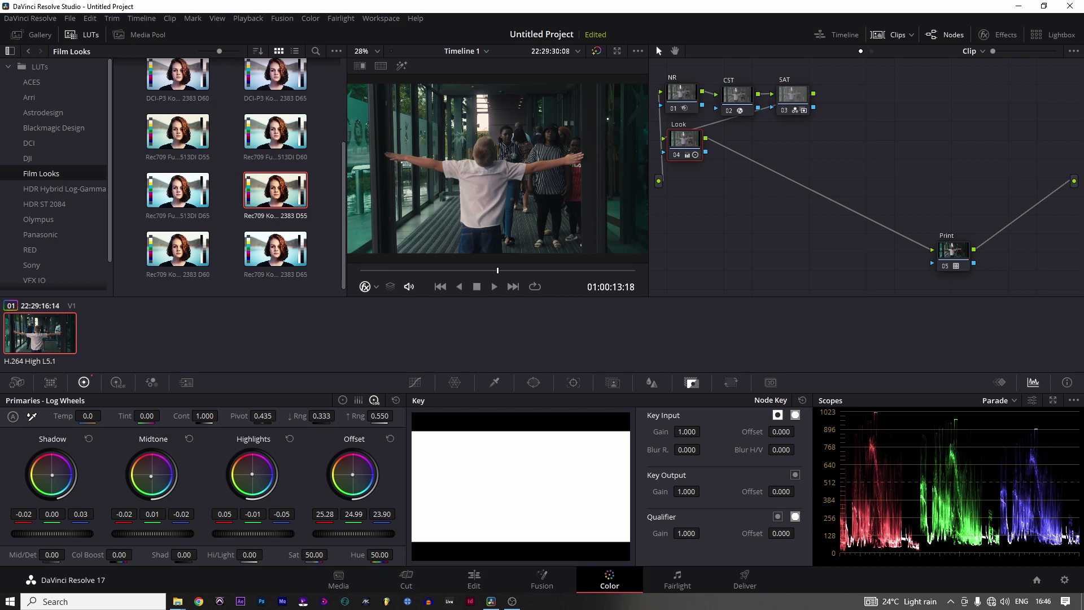
left_click_drag(352, 474, 354, 473)
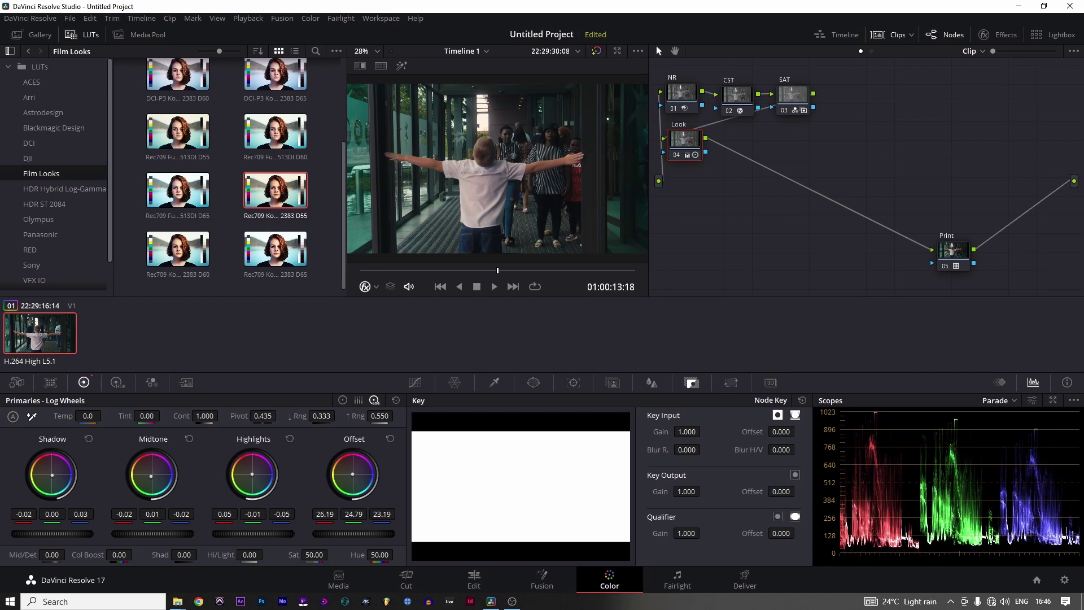
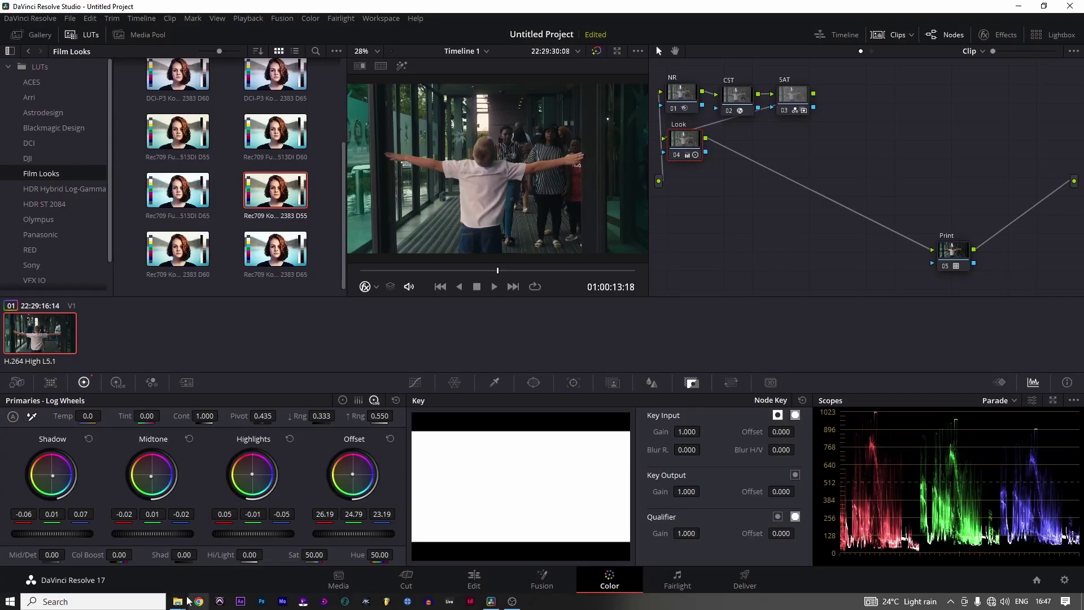
left_click_drag(213, 419, 222, 414)
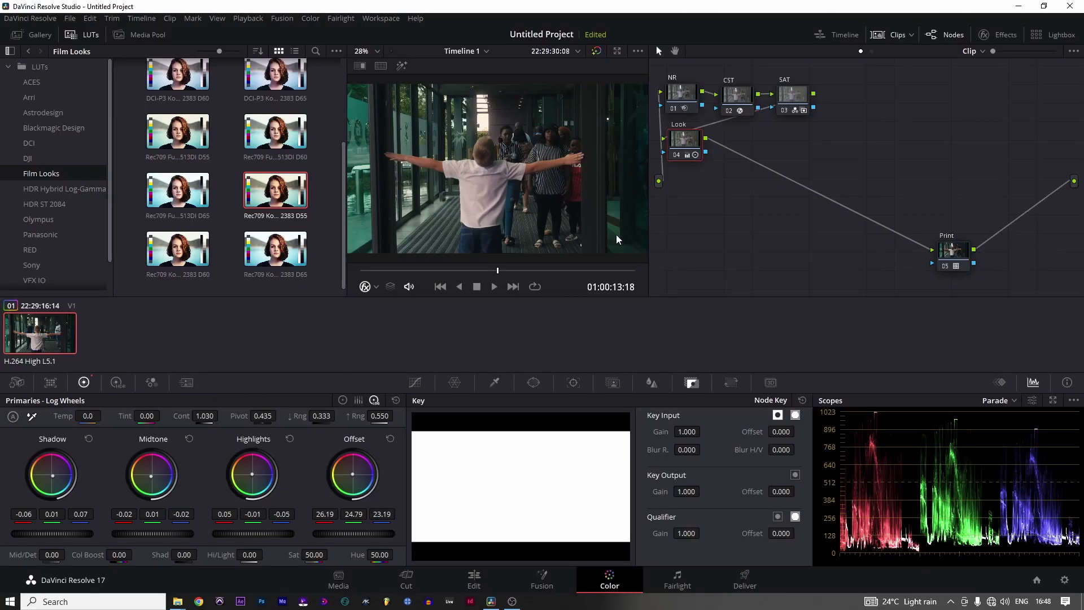
Add a serial node after Look and label it Halation.
mouse_move(700, 154)
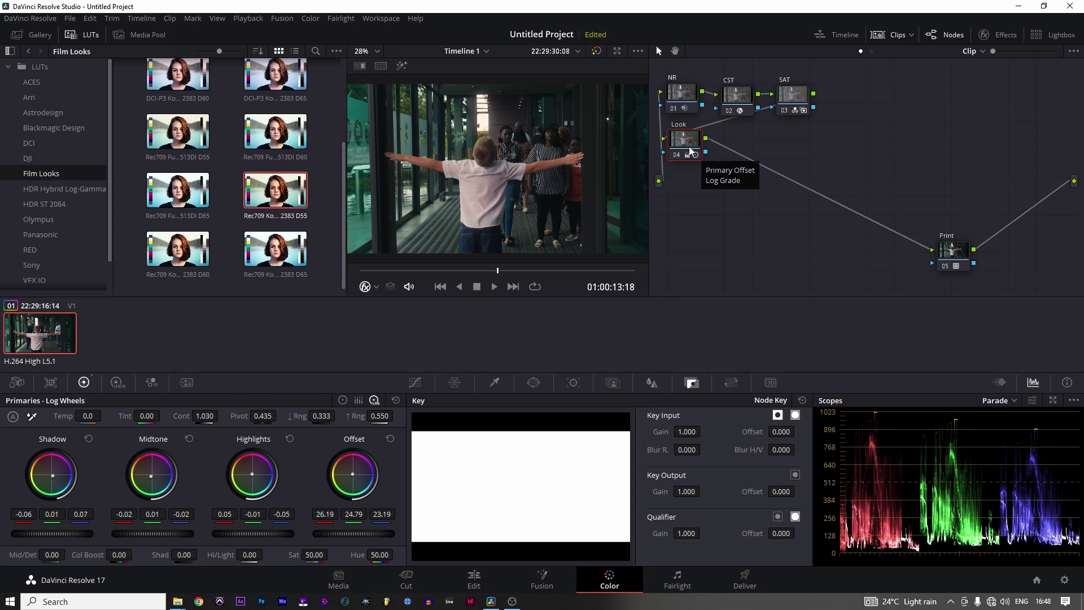
key("alt+s")
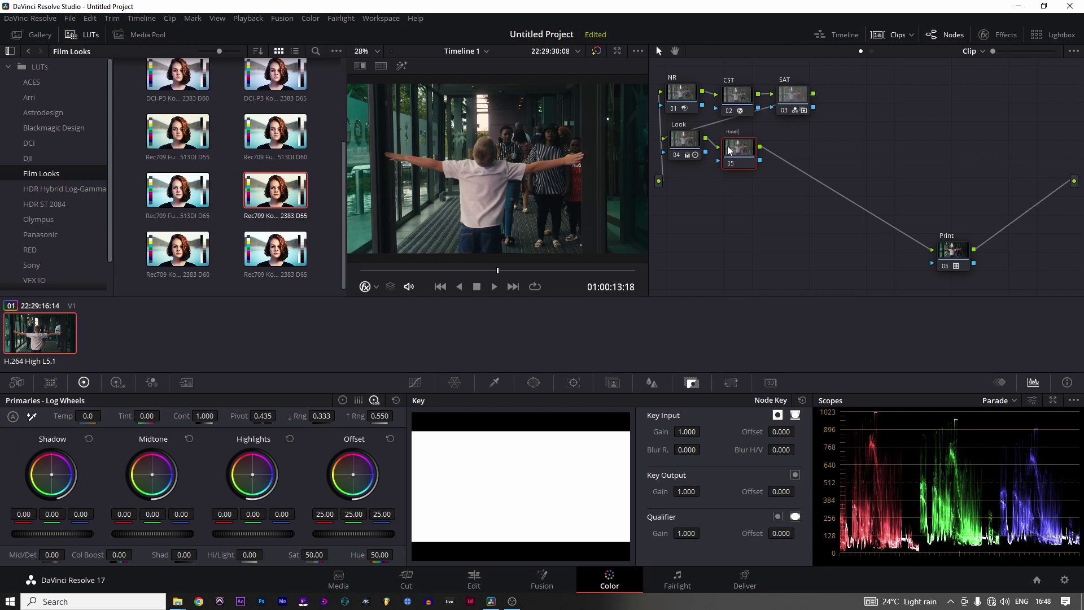
key("Return")
Search the effects library for halation and apply the Halation effect to the Halation node.
left_click(995, 35)
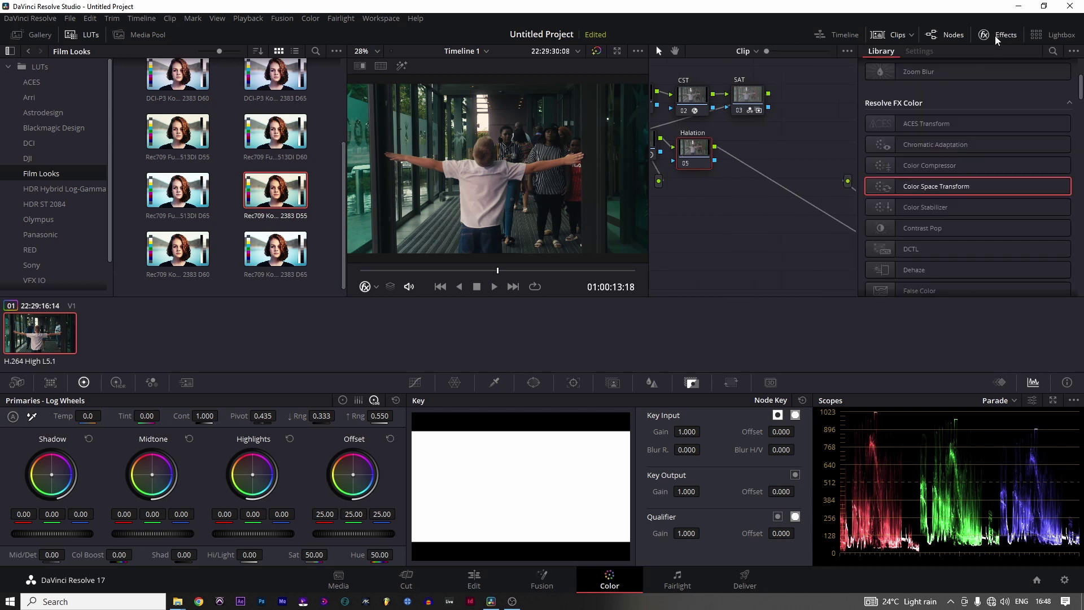
left_click(1053, 50)
type("hala")
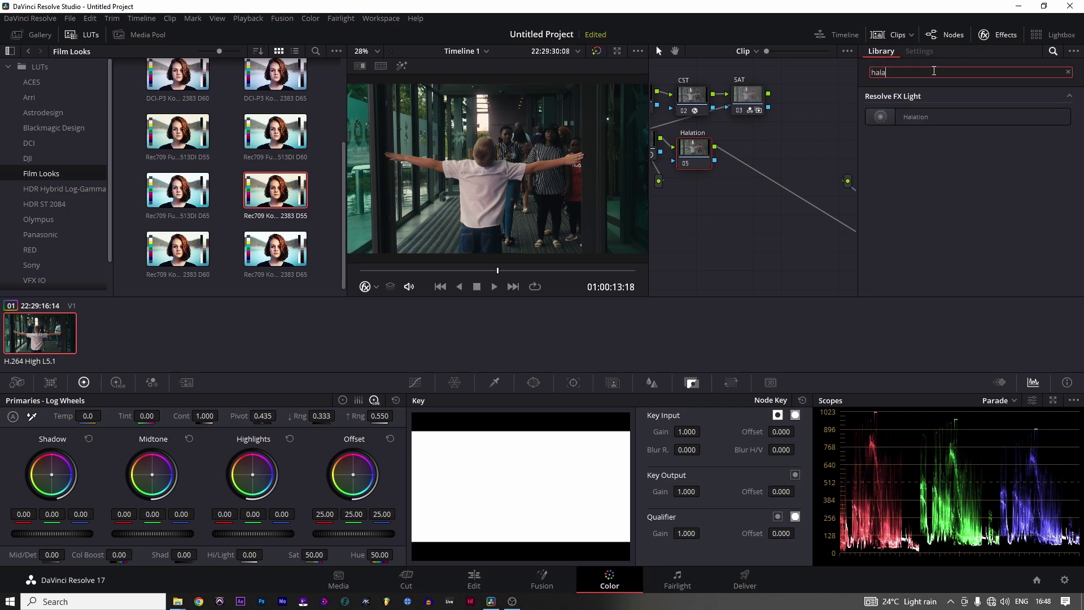
type("tion")
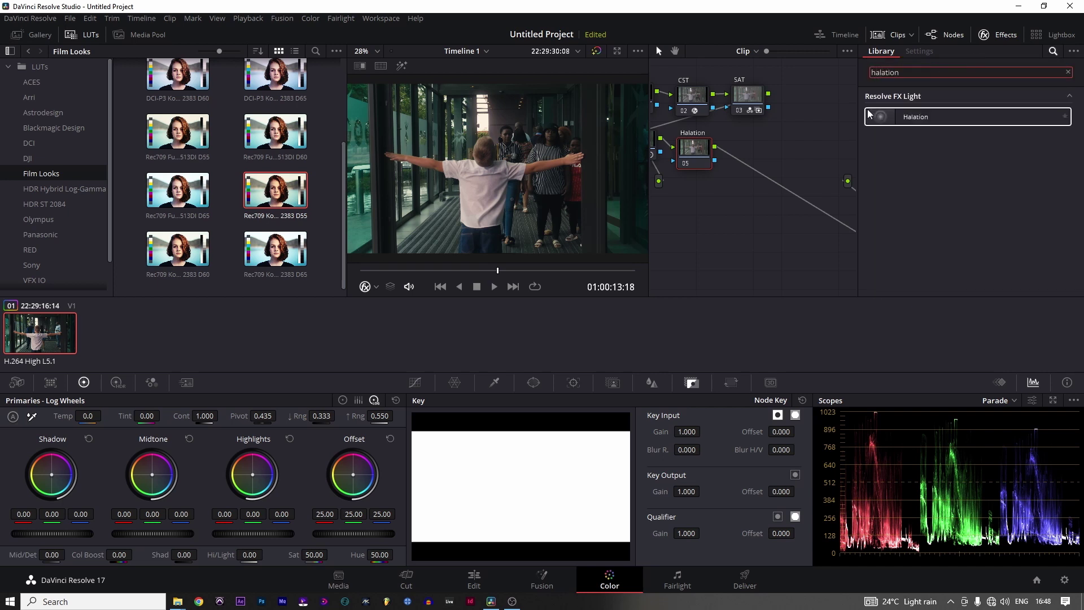
left_click_drag(914, 119, 694, 165)
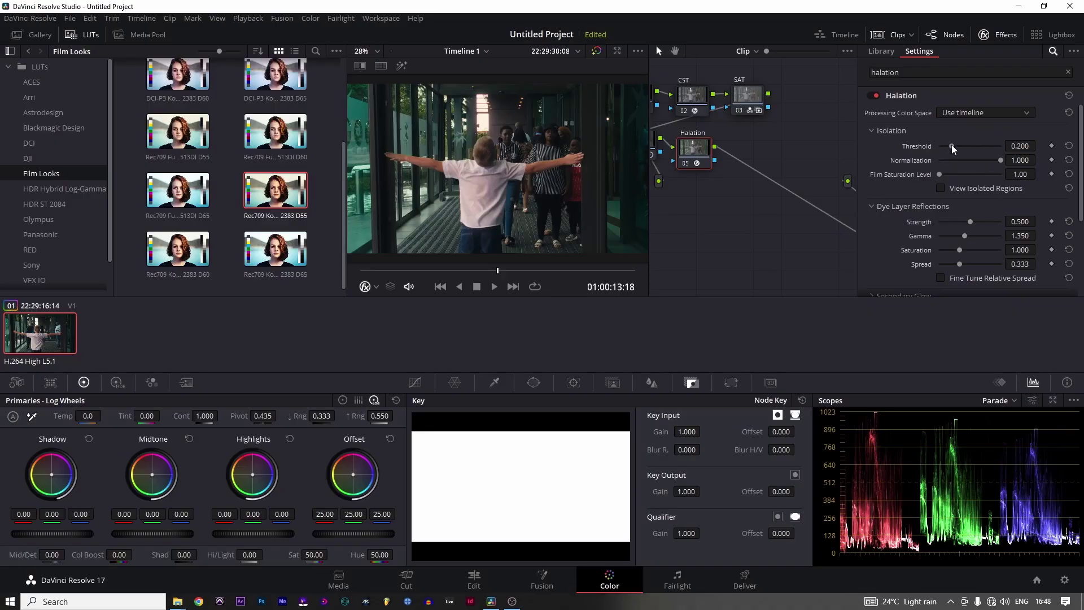
Raise the Halation effect's isolation threshold to slightly above 0.65 and place the Halation node farther from Look, below SAT.
left_click_drag(950, 144, 978, 144)
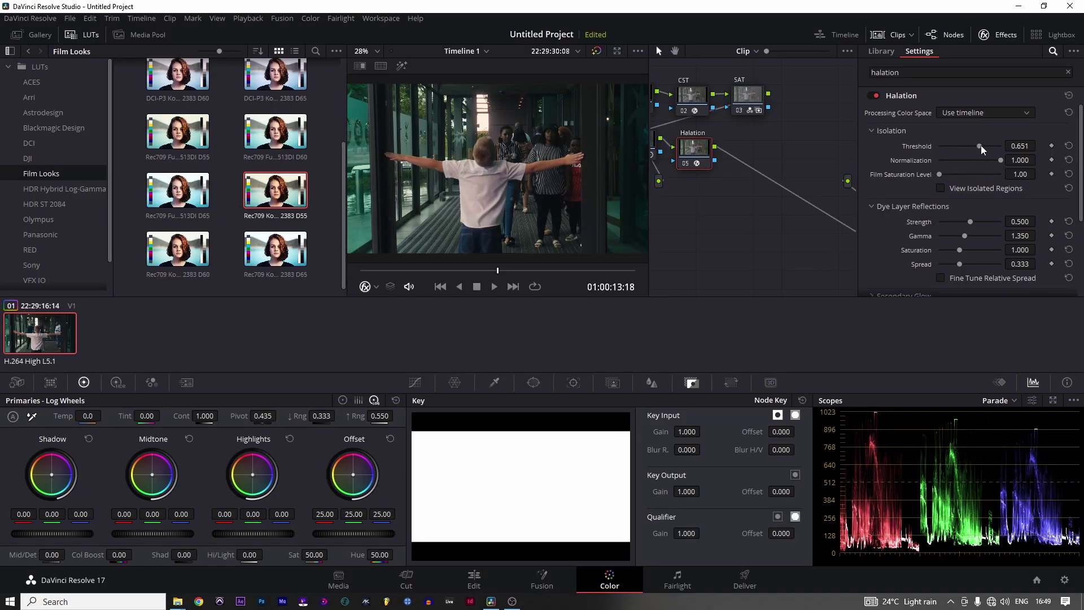
left_click_drag(980, 145, 983, 144)
left_click(996, 37)
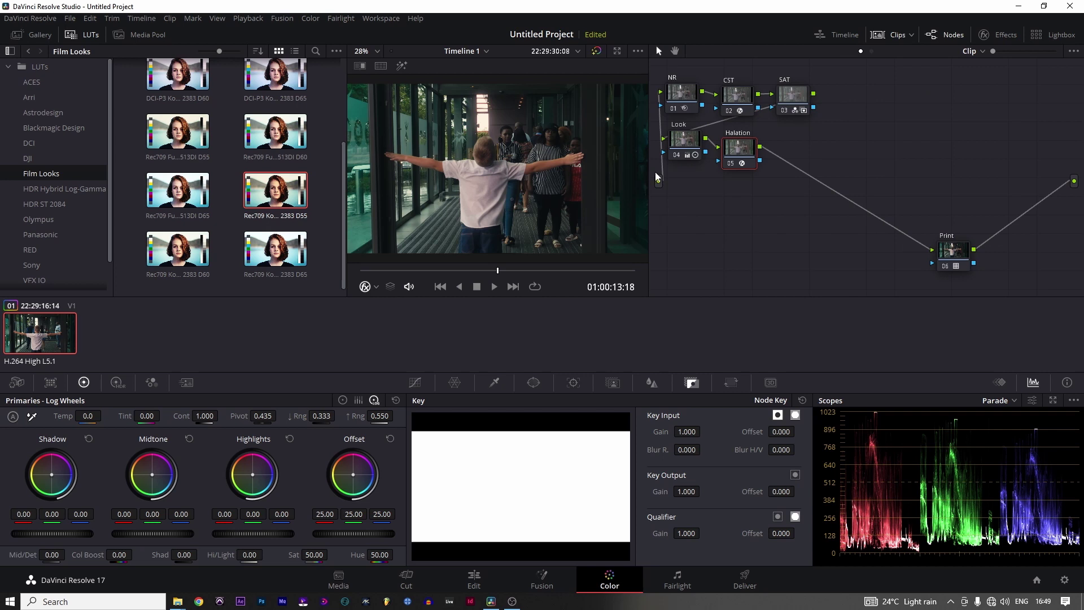
left_click_drag(737, 150, 796, 143)
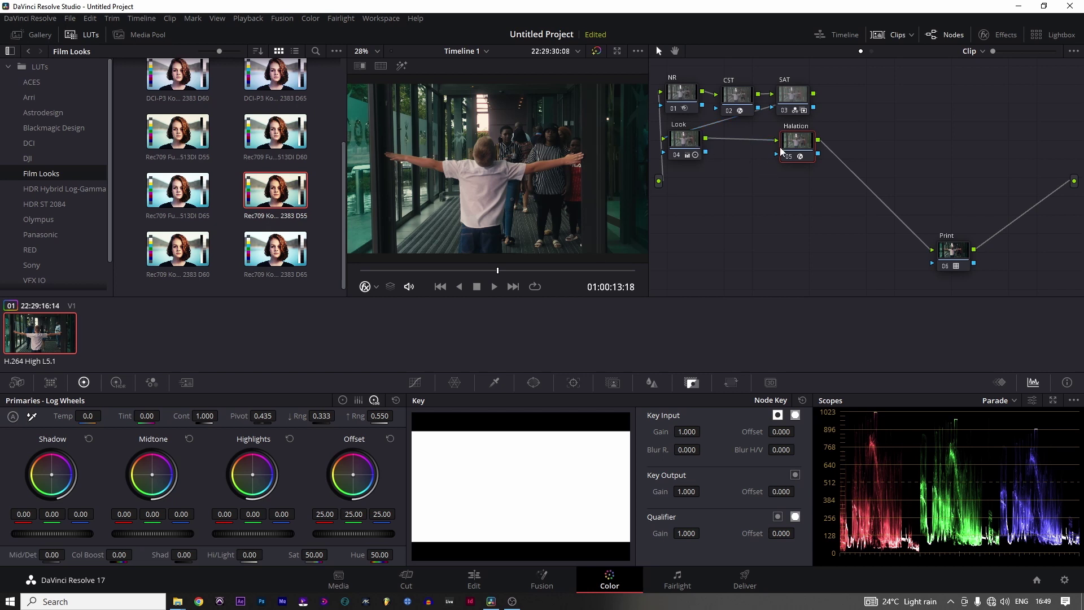
Add a serial node before Halation, place it between and below Look and Halation, and label it H Lights.
key("shift+s")
left_click_drag(796, 183, 737, 171)
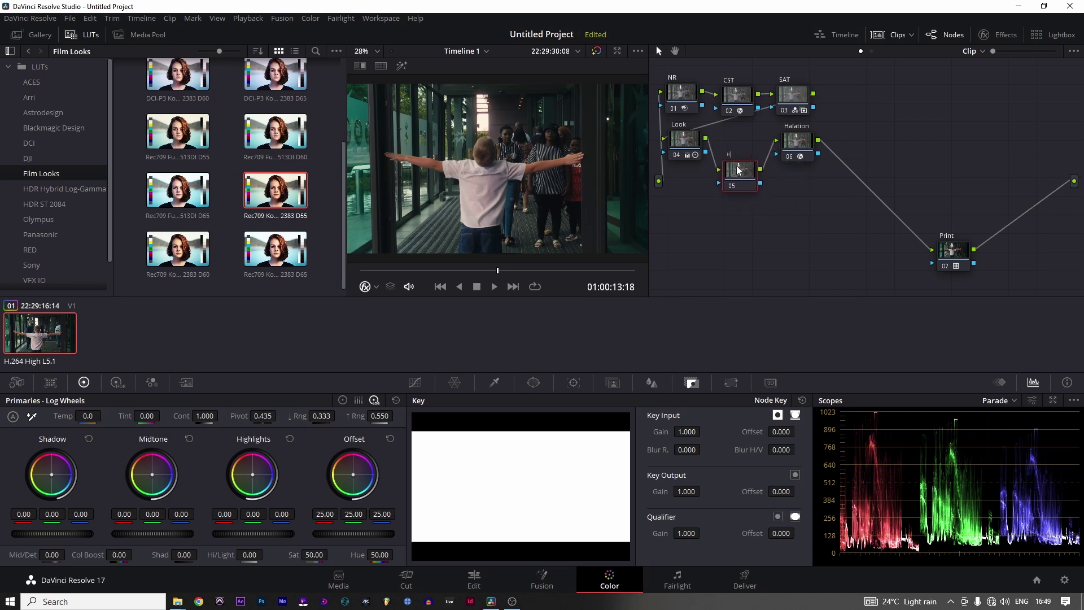
type("hts")
key("Return")
Open the HDR color wheels for the H Lights node and choose their working color space and gamma.
left_click(116, 382)
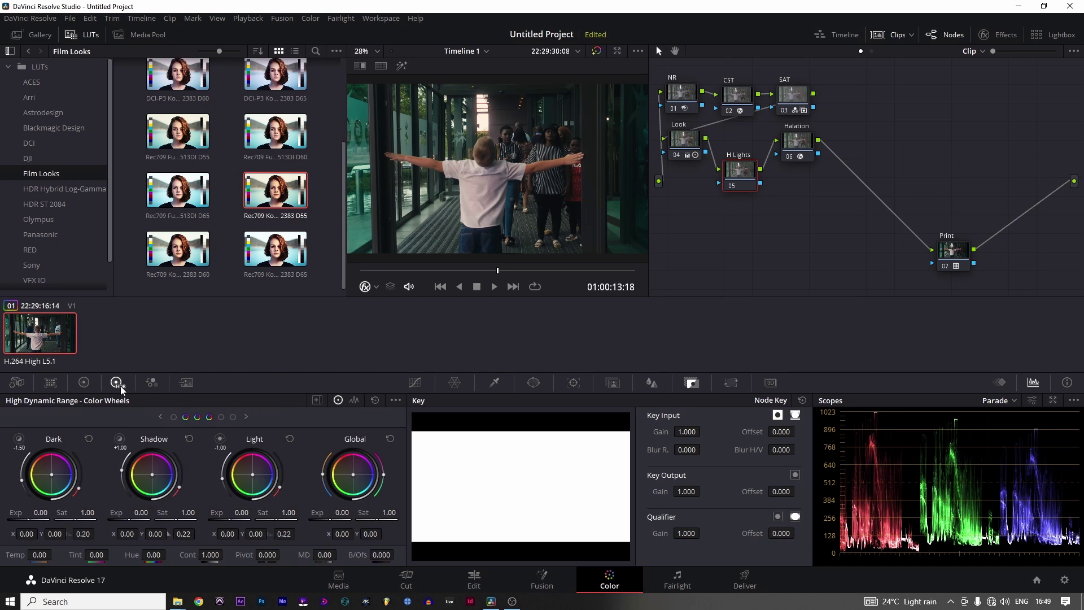
left_click(395, 400)
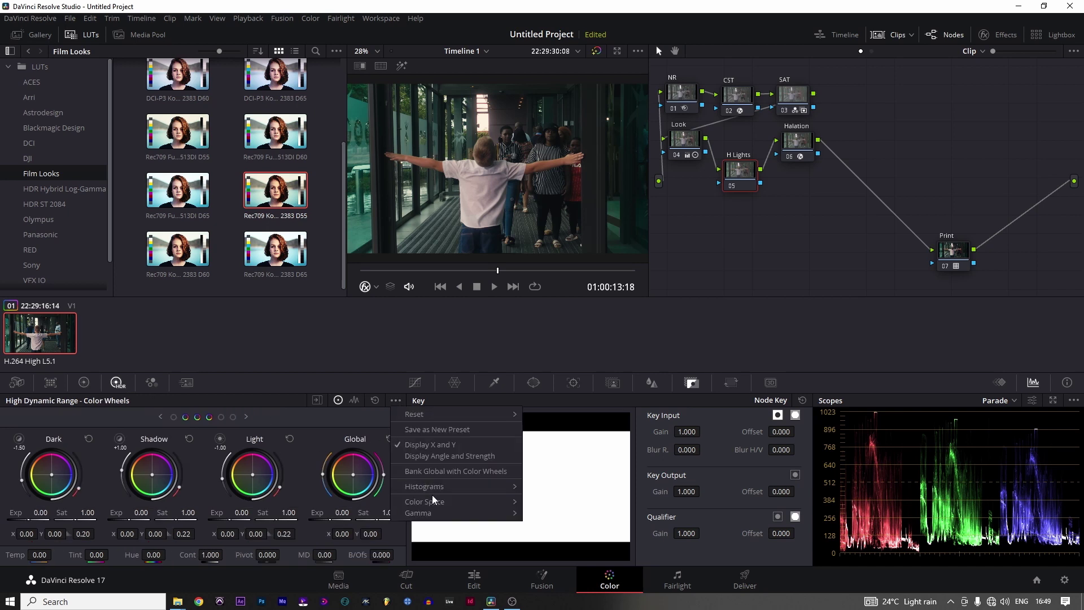
mouse_move(432, 502)
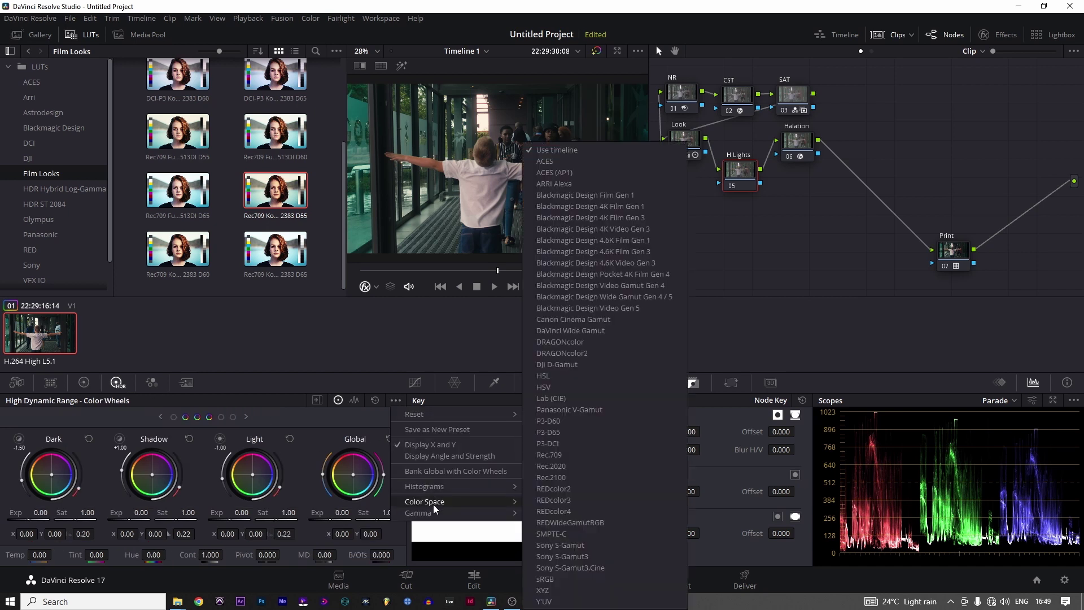
left_click(561, 445)
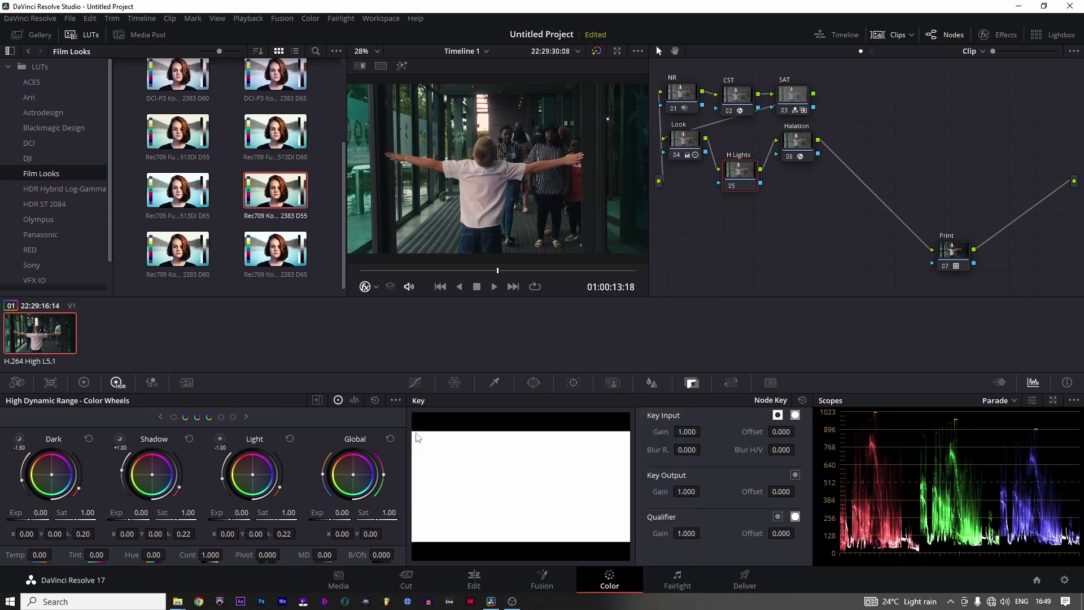
left_click(395, 400)
mouse_move(403, 512)
left_click(562, 496)
Lower the HDR Light exposure to -0.21 and the Global exposure to -0.06, and check the image full screen.
left_click_drag(237, 515, 231, 515)
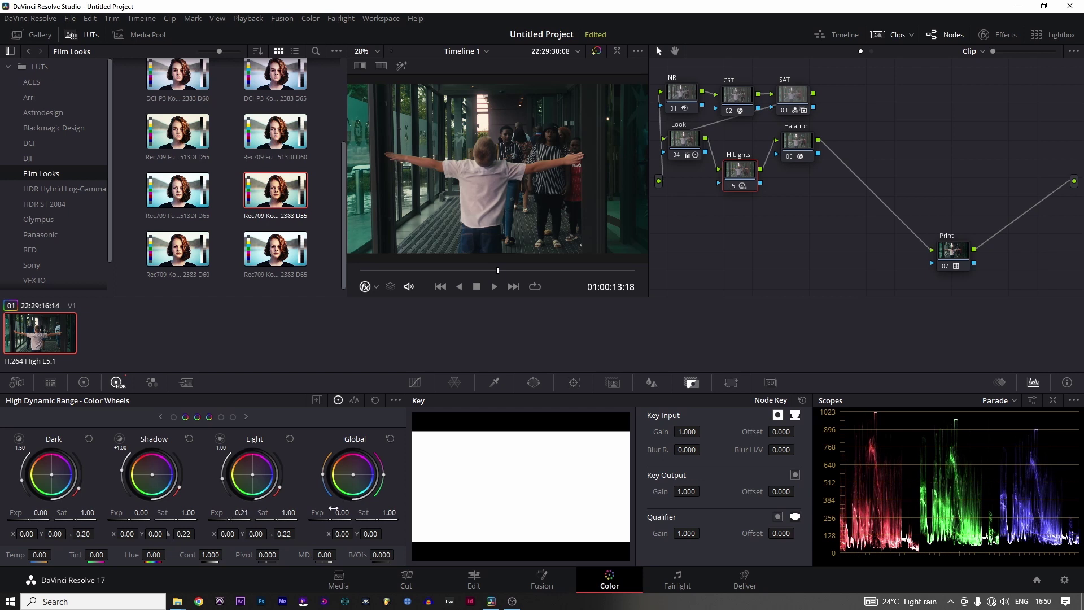
left_click_drag(332, 519, 331, 520)
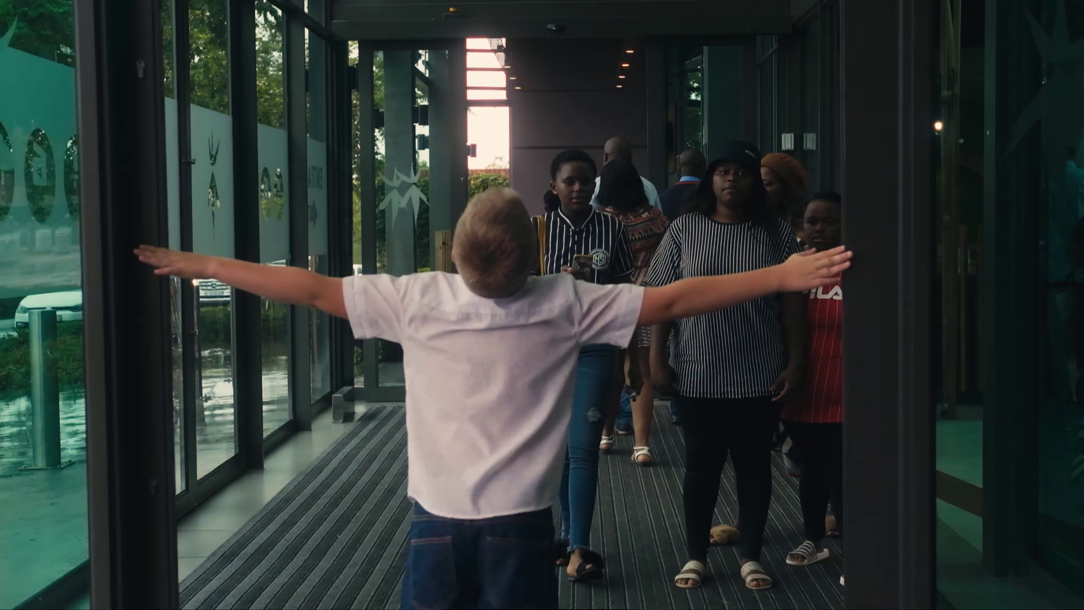
mouse_move(522, 162)
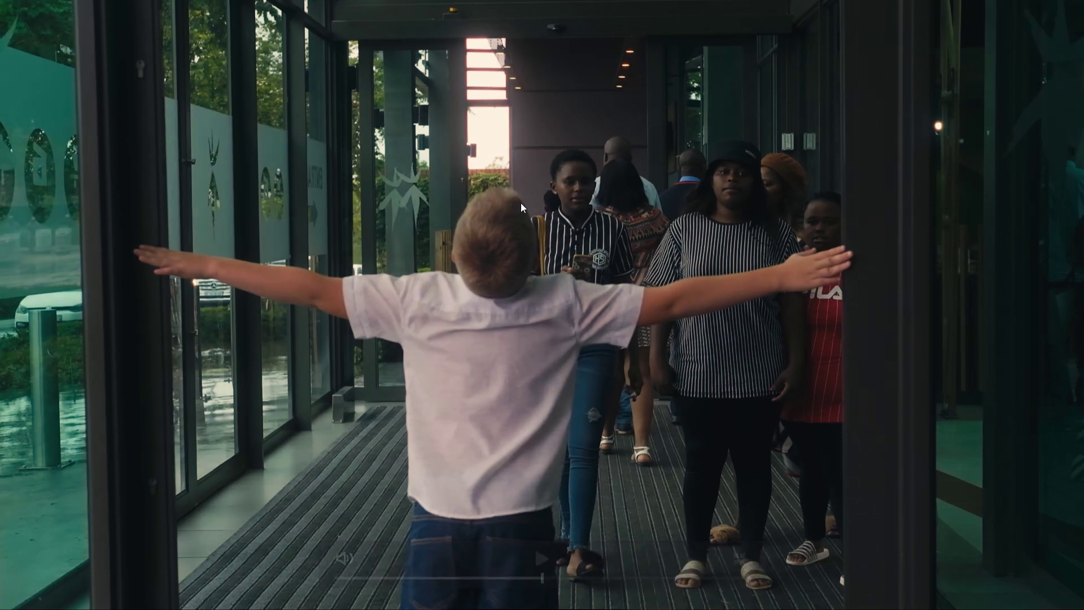
key("Escape")
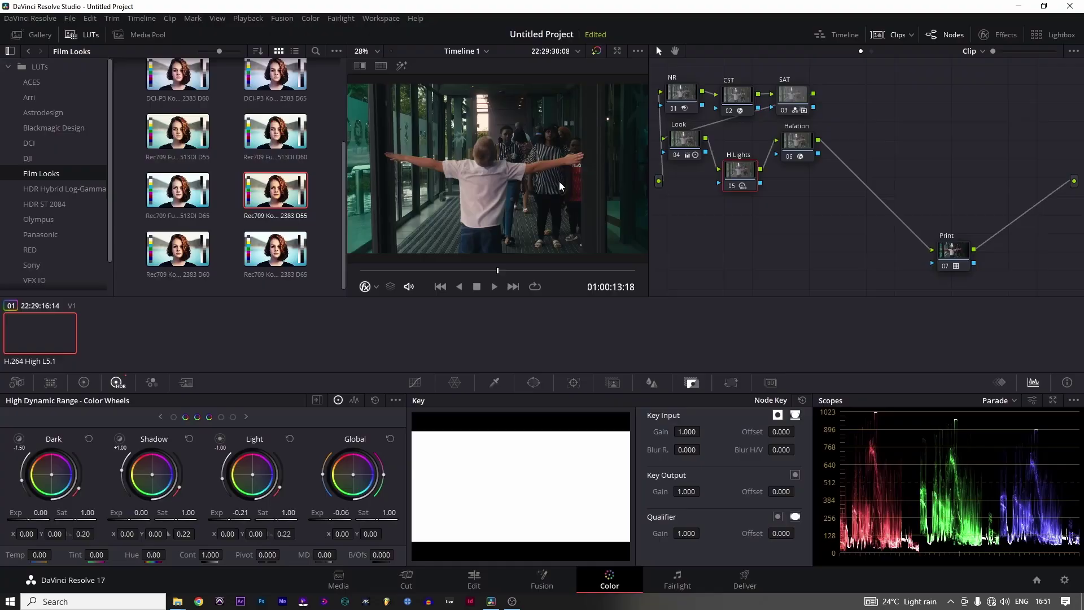
Line up the H Lights node between Look and Halation, and compare the full-screen image with and without the grade.
left_click_drag(741, 176, 739, 152)
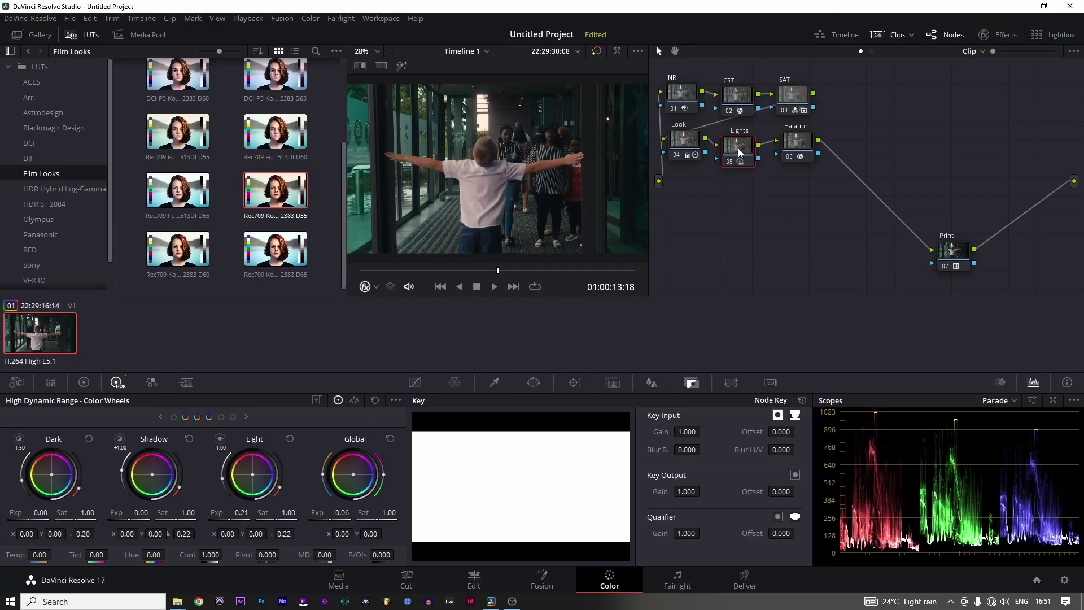
key("ctrl+f")
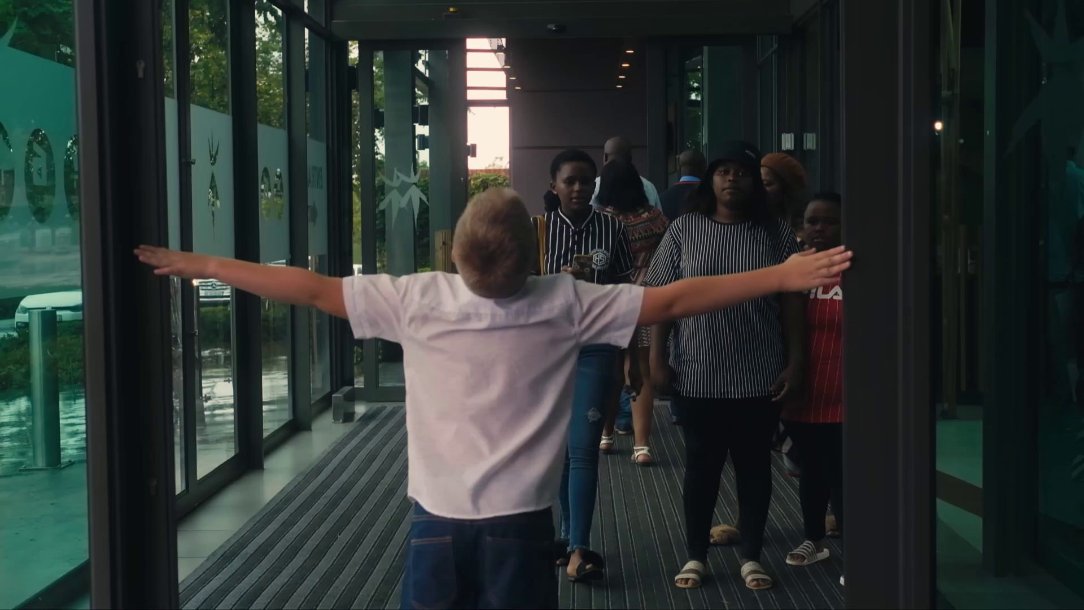
key("shift+d")
key("shift+d")
key("shift+d")
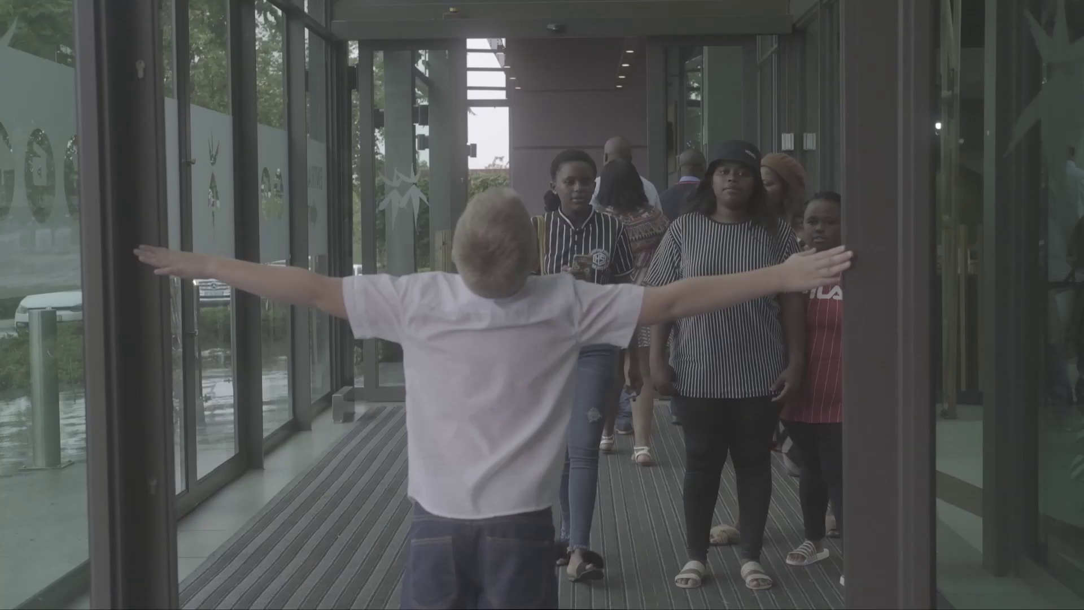
key("ctrl+f")
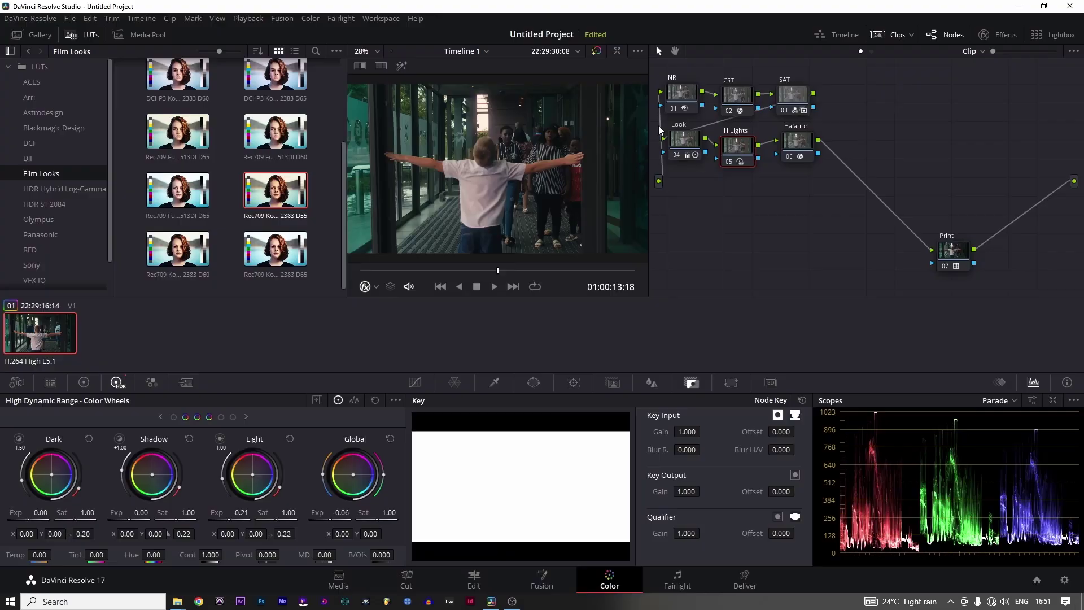
Move the Print node closer to Halation and add a serial node after Print.
left_click(803, 141)
left_click_drag(951, 255, 879, 162)
key("alt+s")
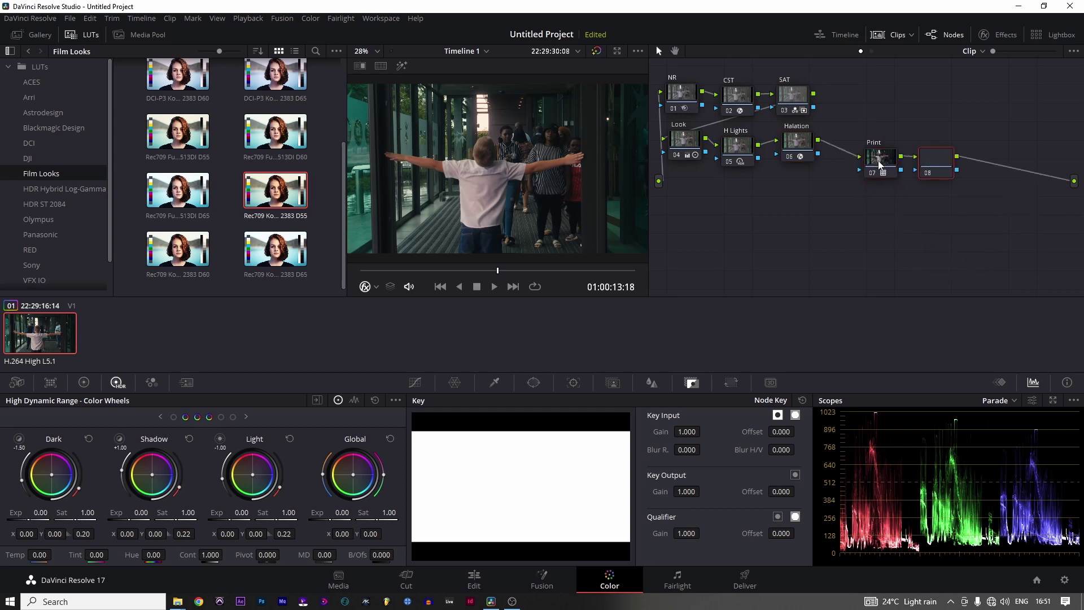
Search the effects library for grain and apply the Film Grain effect to the new node after Print.
left_click(999, 32)
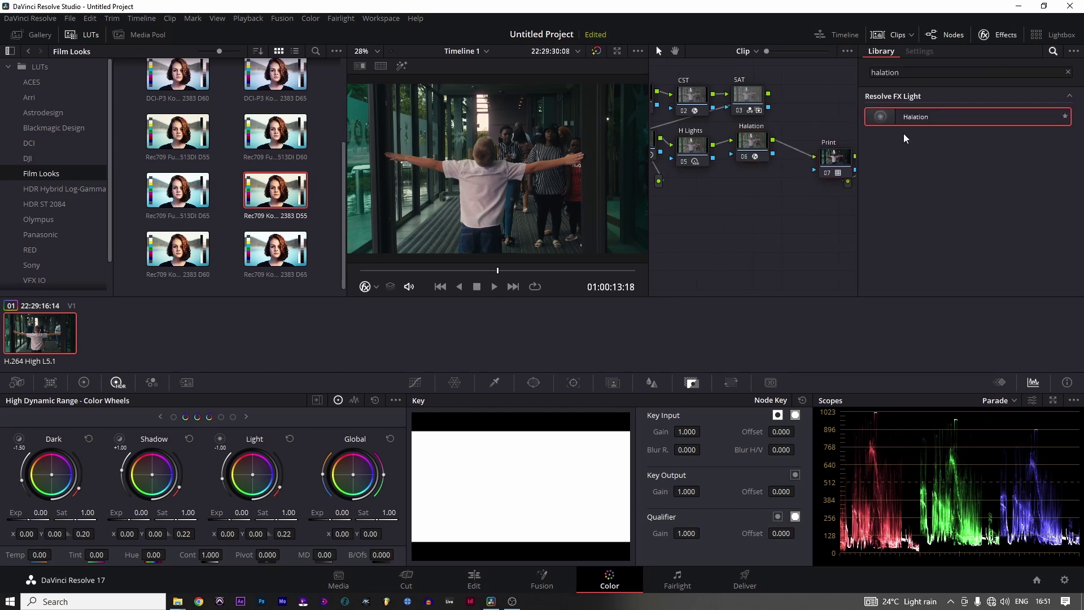
right_click(635, 238)
left_click(800, 187)
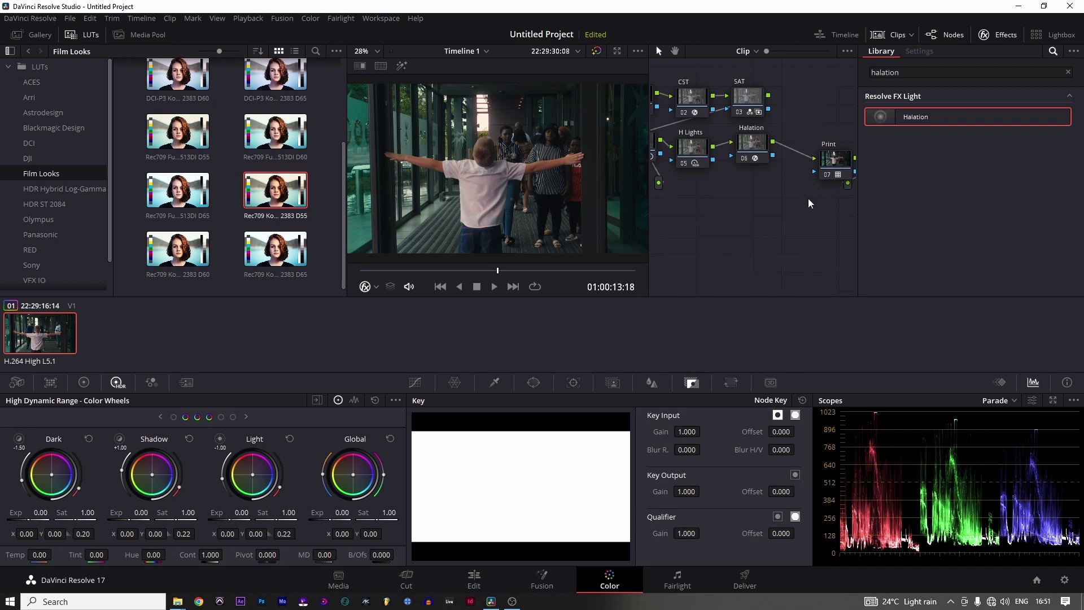
left_click_drag(808, 198, 658, 218)
double_click(964, 77)
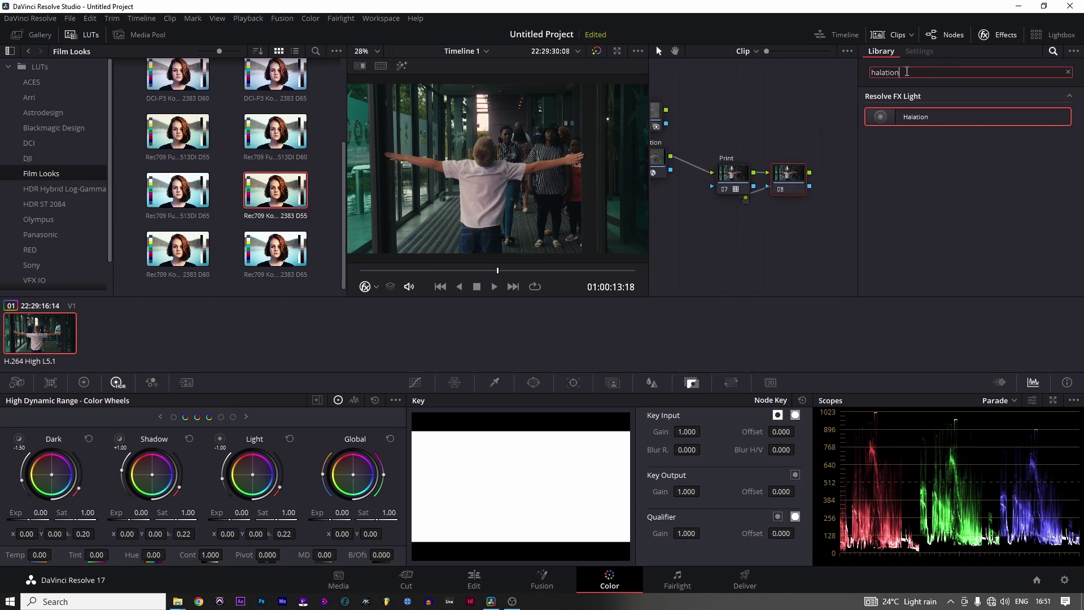
type("grain")
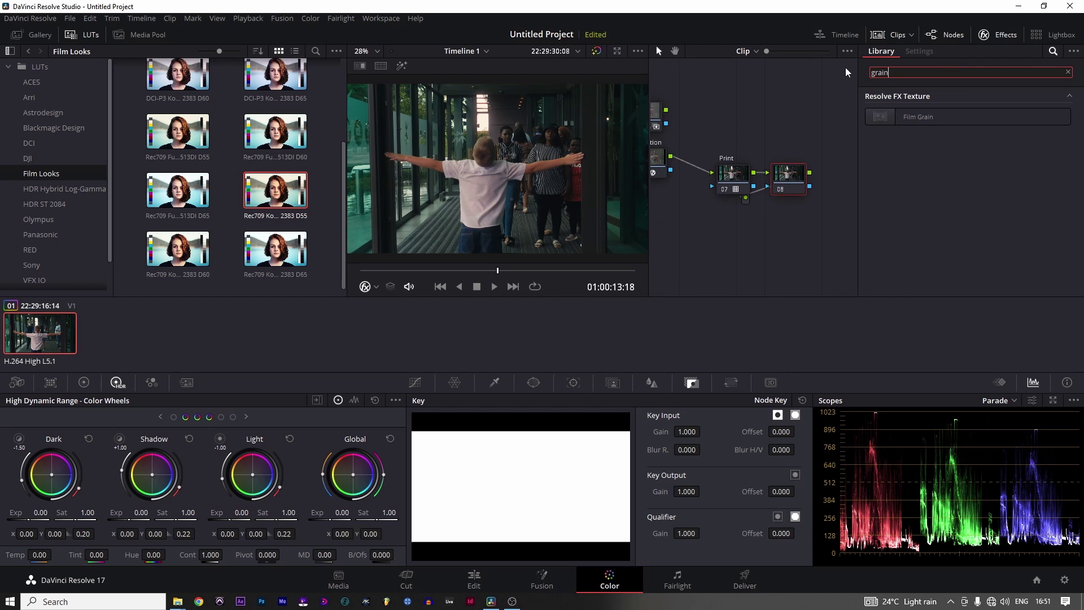
left_click_drag(914, 116, 791, 186)
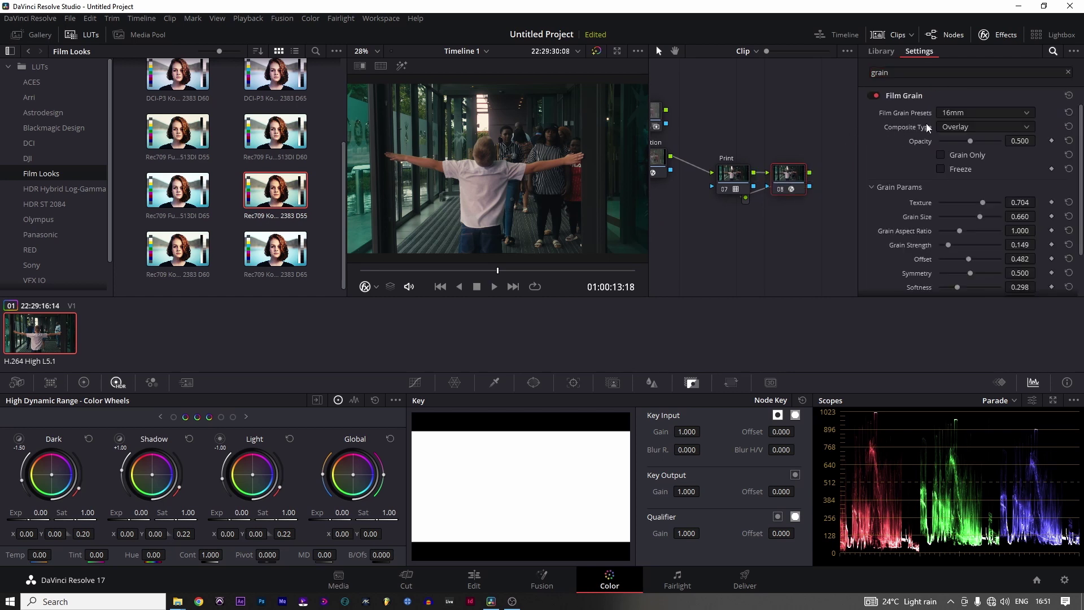
Set the Film Grain preset to 35mm 400T, check the image full screen, and slightly reduce the grain strength.
left_click(954, 114)
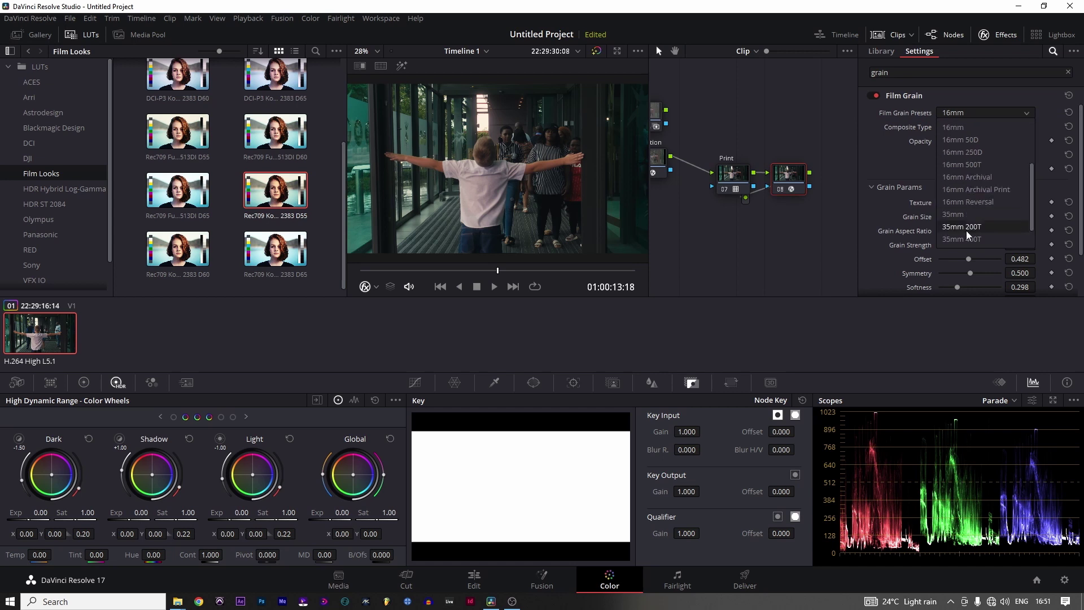
scroll(966, 231, "down", 2)
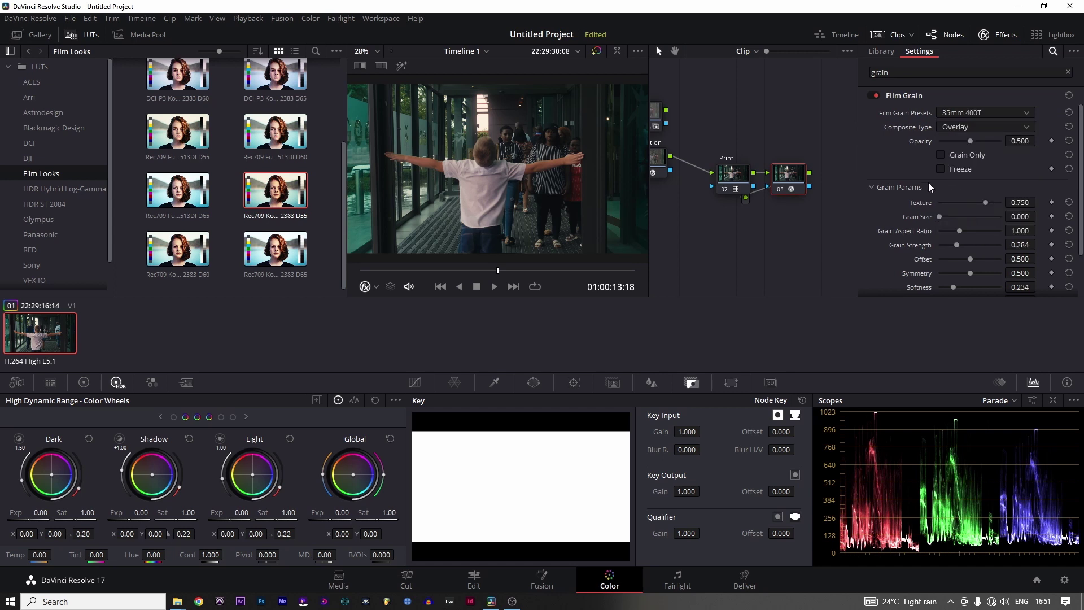
scroll(920, 184, "down", 1)
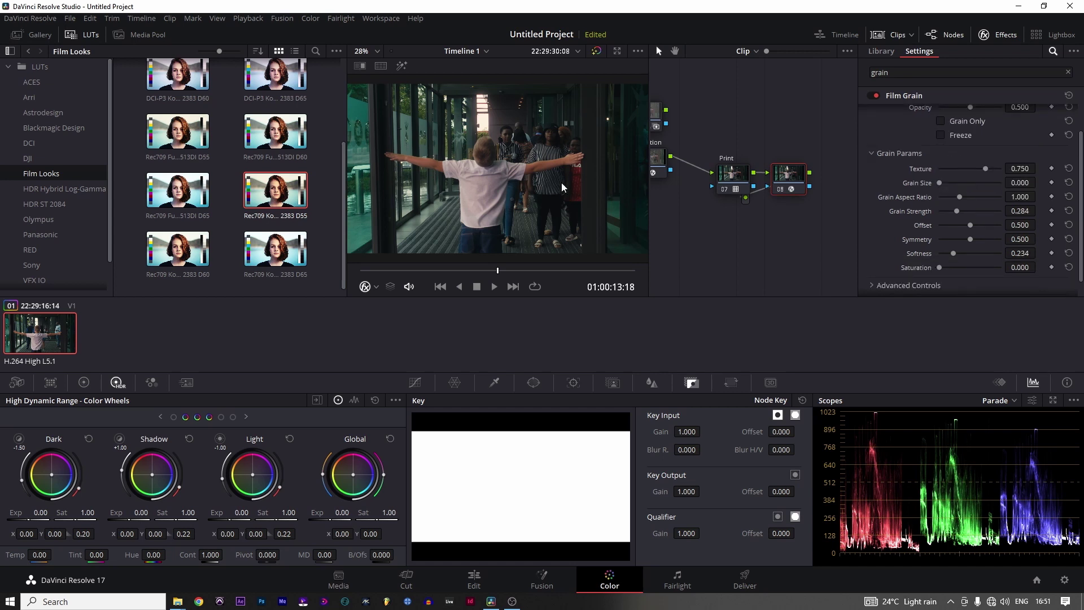
key("ctrl+f")
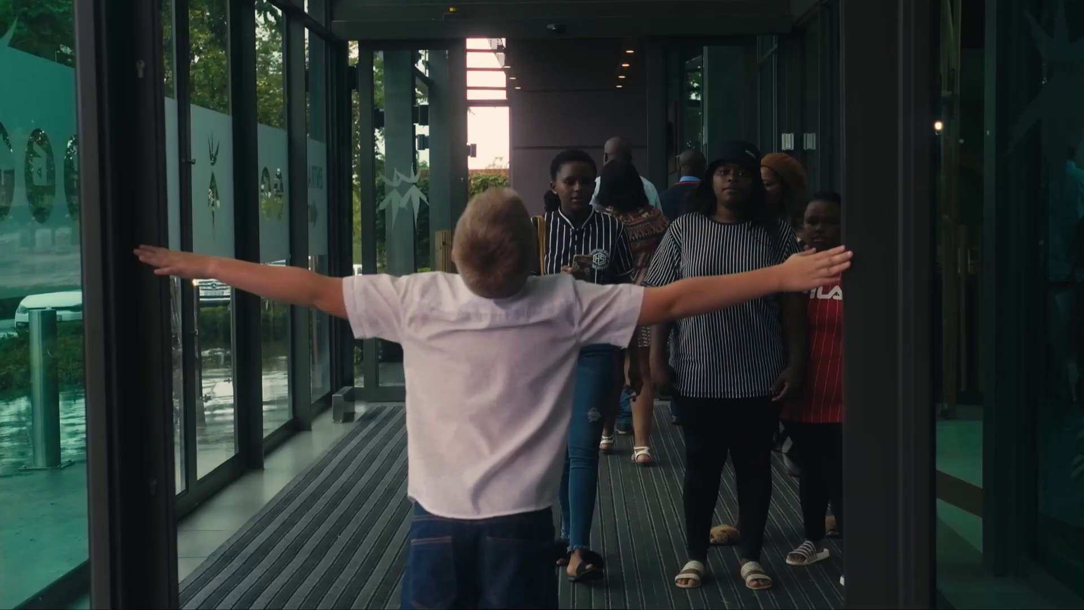
key("Escape")
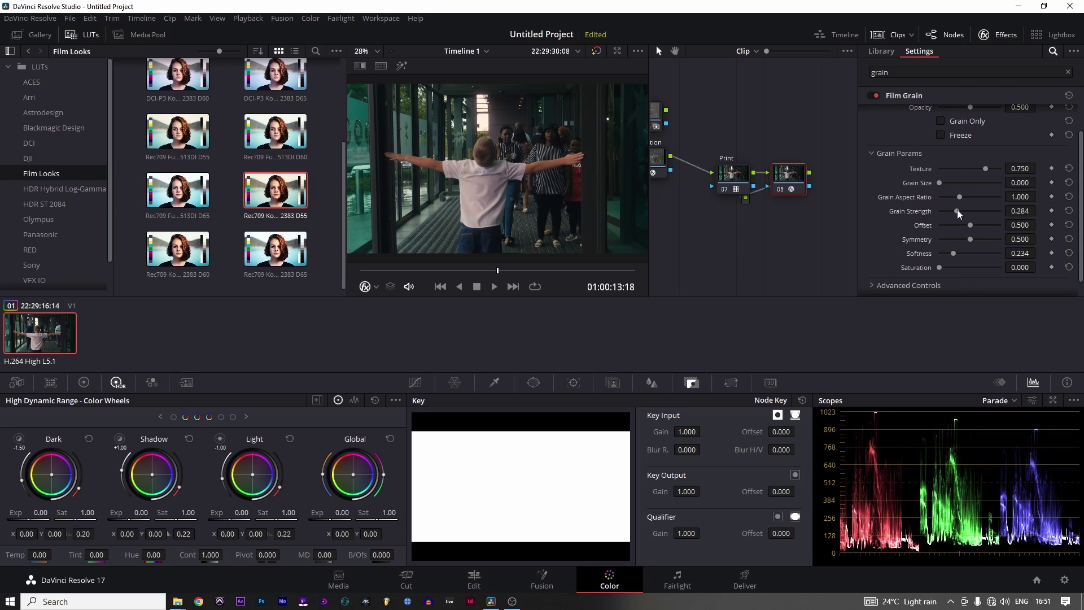
left_click_drag(956, 209, 947, 209)
left_click(1000, 35)
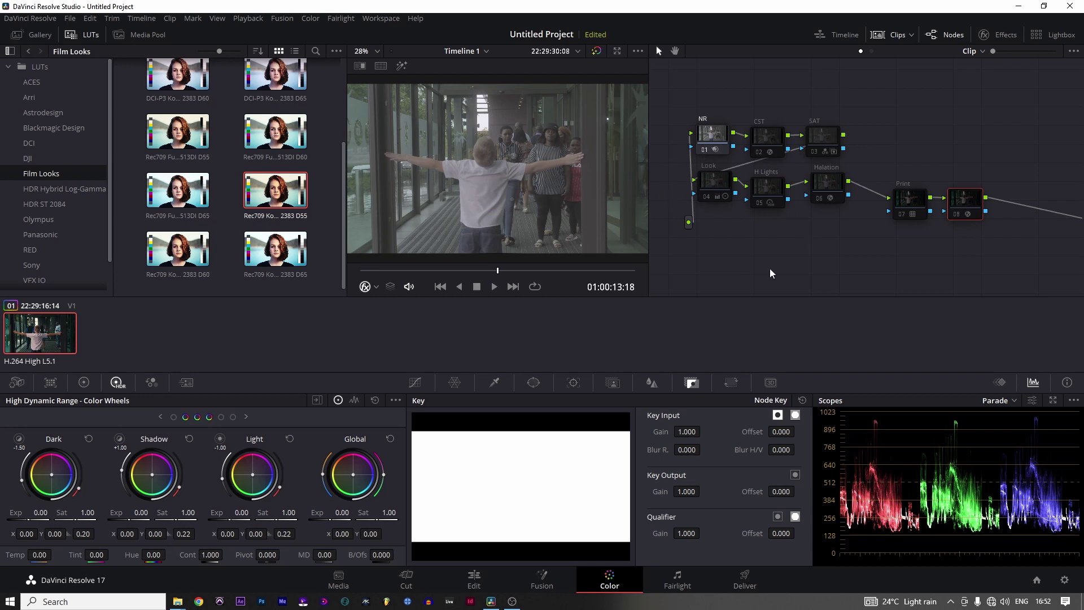
Re-enable the bypassed nodes to review each stage: CST, SAT and Print, Look, H Lights and Halation, and finally the film grain node.
left_click(757, 151)
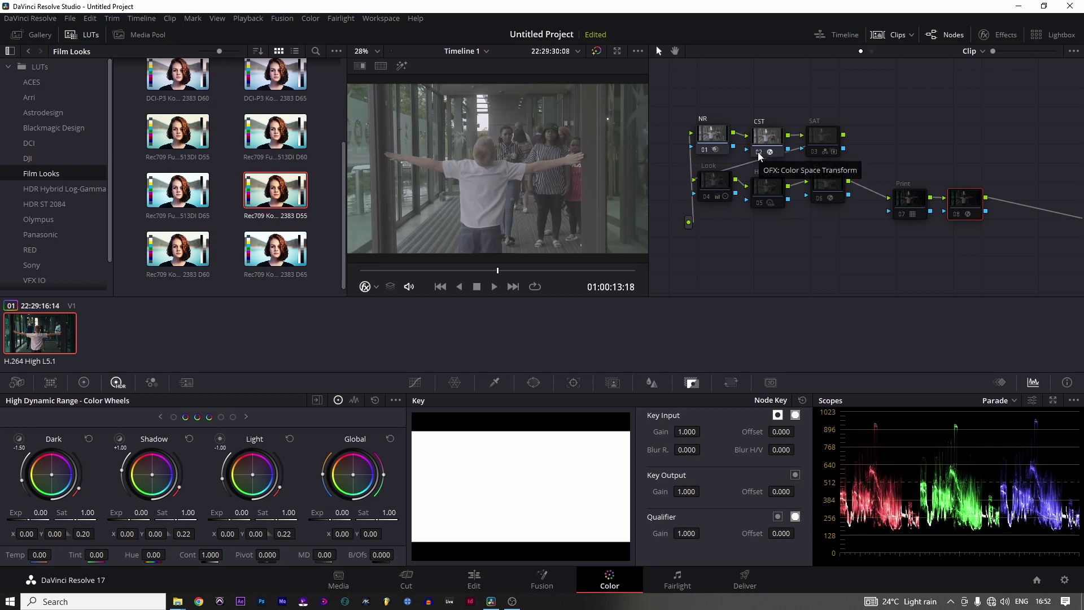
left_click(900, 215)
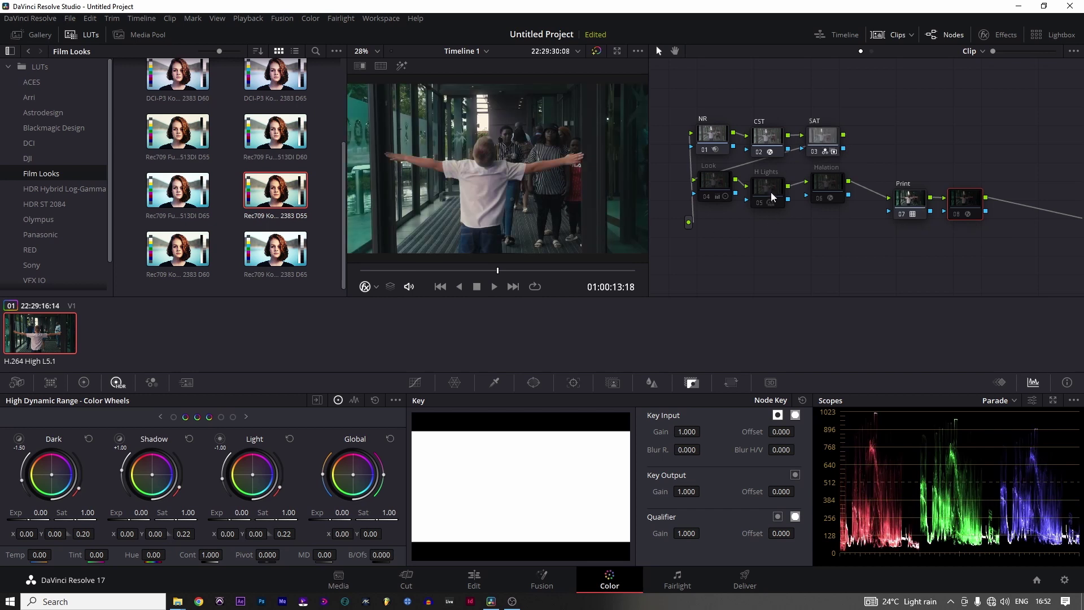
left_click(708, 199)
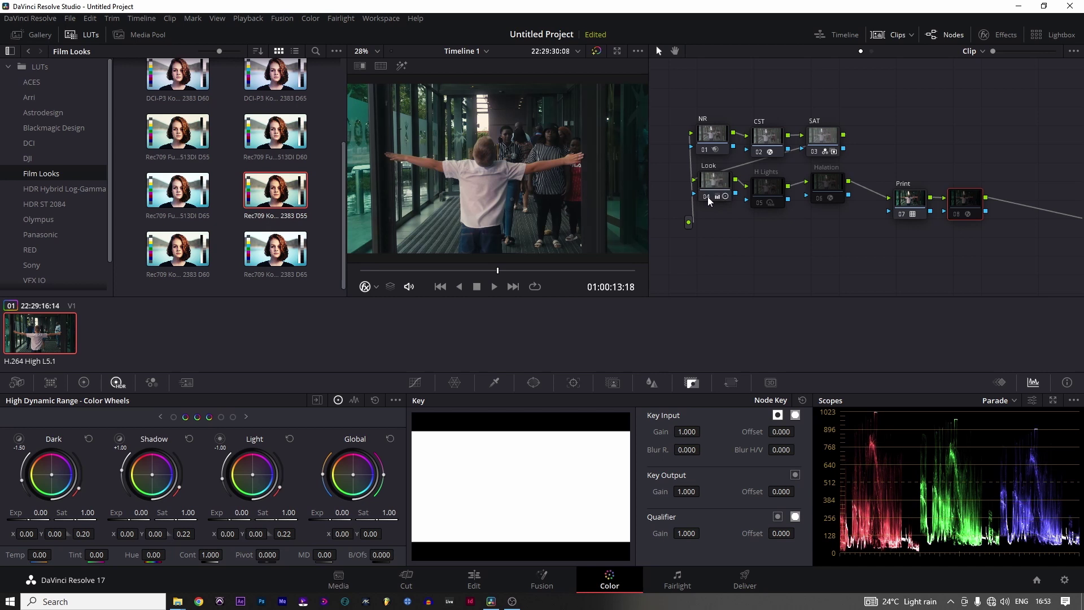
left_click(758, 204)
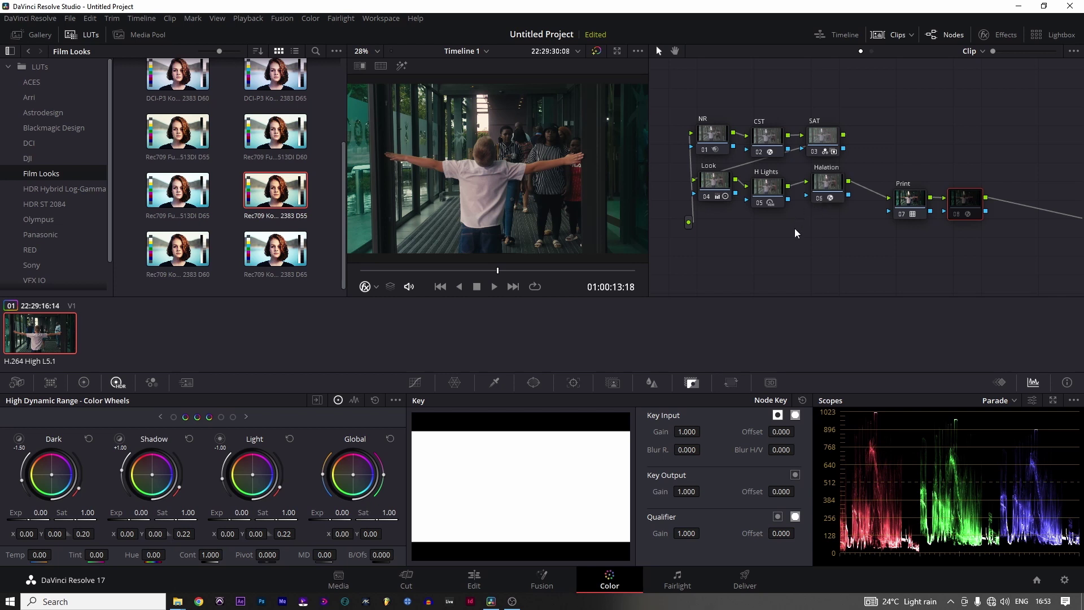
left_click(953, 214)
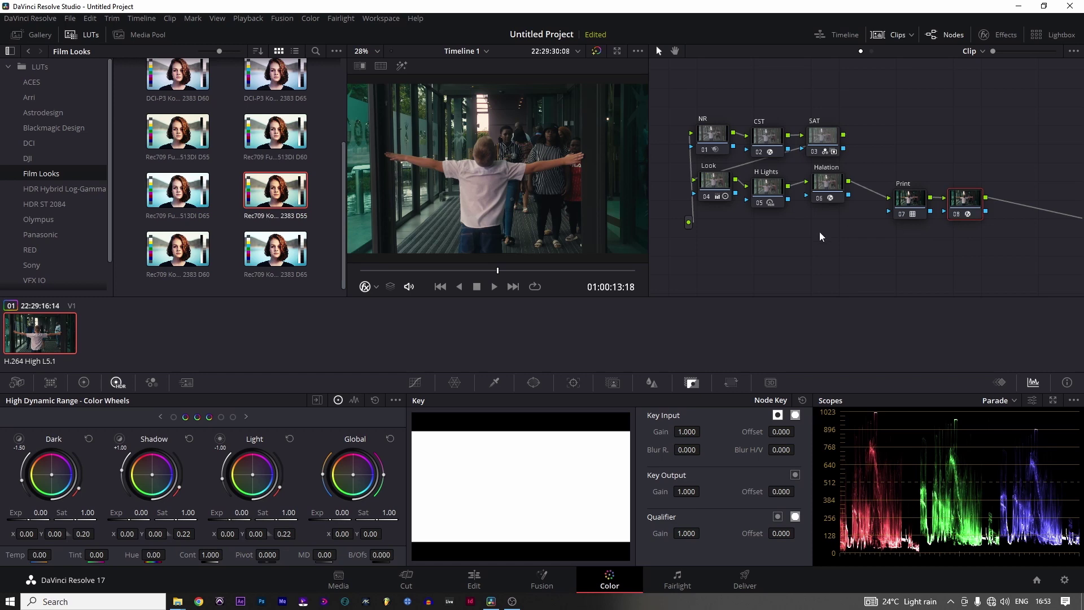